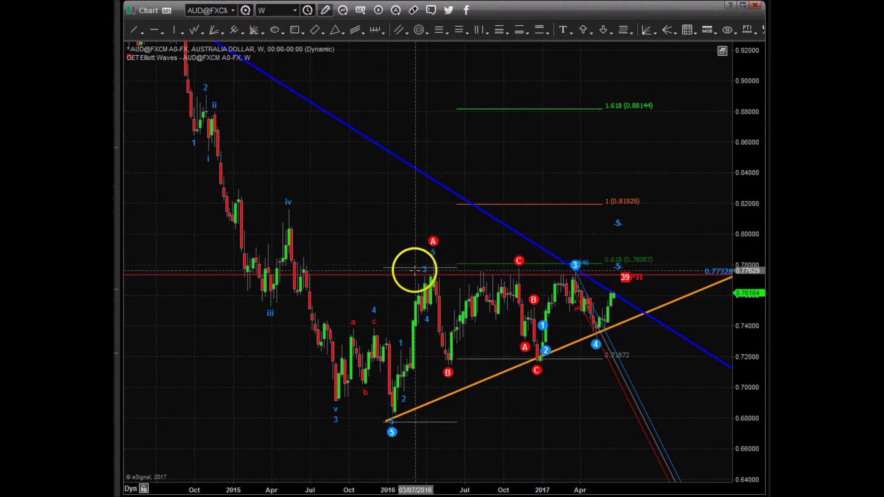
Step: Align the Fibonacci extension's first two anchors with the wave A high and the wave 5 low of early 2016
{"action": "left_click_drag", "start_coordinate": [417, 272], "coordinate": [417, 260]}
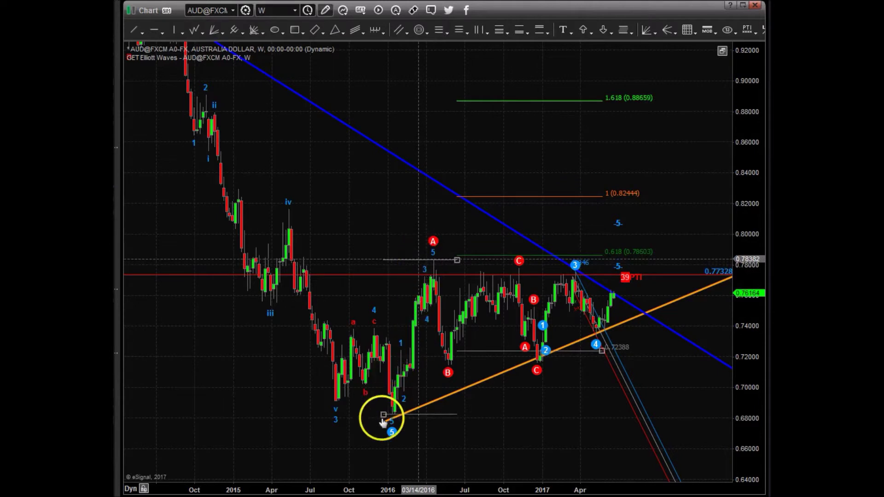
{"action": "left_click_drag", "start_coordinate": [383, 414], "coordinate": [383, 417]}
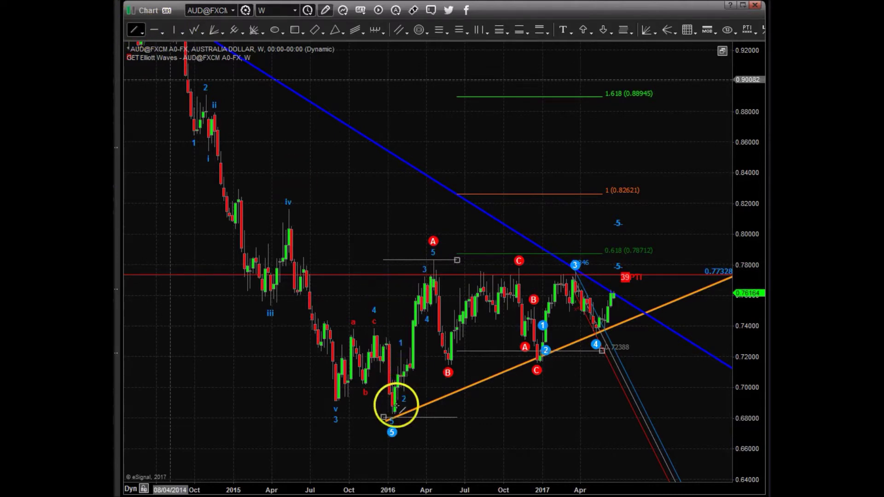
Step: Draw a trend line from the early-2016 wave 5 low to the wave A high, and place a duplicate rising from circled wave 2 to the extension's 1 level
{"action": "left_click_drag", "start_coordinate": [395, 410], "coordinate": [431, 259]}
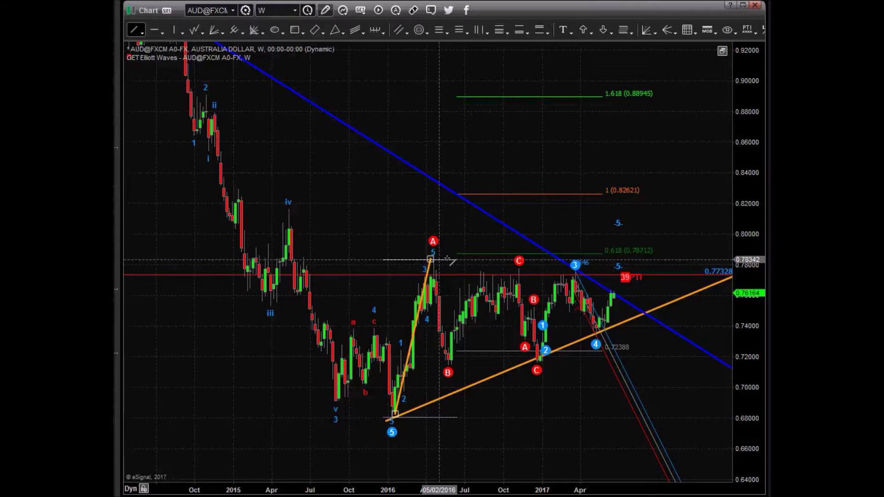
{"action": "mouse_move", "coordinate": [448, 259]}
{"action": "left_mouse_down"}
{"action": "mouse_move", "coordinate": [428, 258]}
{"action": "mouse_move", "coordinate": [450, 292]}
{"action": "mouse_move", "coordinate": [446, 310]}
{"action": "mouse_move", "coordinate": [503, 328]}
{"action": "mouse_move", "coordinate": [475, 339]}
{"action": "mouse_move", "coordinate": [509, 371]}
{"action": "mouse_move", "coordinate": [508, 382]}
{"action": "left_mouse_up"}
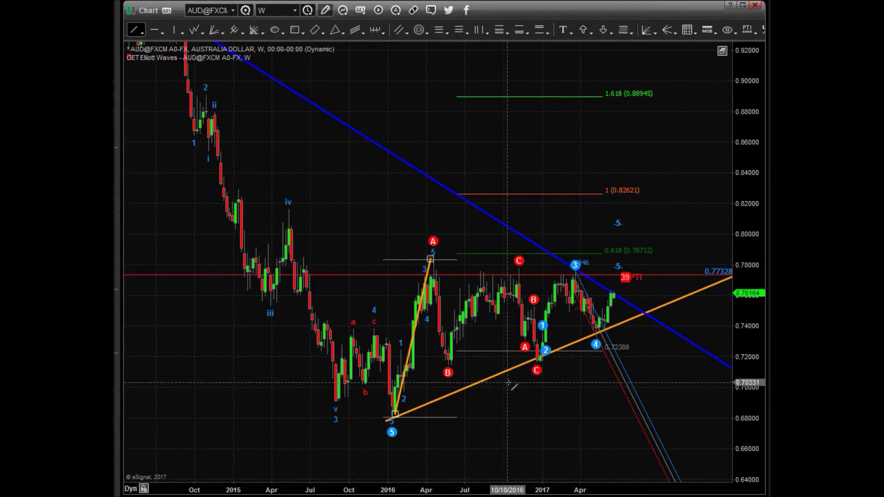
{"action": "mouse_move", "coordinate": [465, 343]}
{"action": "left_mouse_down"}
{"action": "mouse_move", "coordinate": [510, 299]}
{"action": "mouse_move", "coordinate": [499, 309]}
{"action": "mouse_move", "coordinate": [429, 266]}
{"action": "mouse_move", "coordinate": [497, 309]}
{"action": "mouse_move", "coordinate": [497, 365]}
{"action": "mouse_move", "coordinate": [525, 312]}
{"action": "mouse_move", "coordinate": [415, 325]}
{"action": "mouse_move", "coordinate": [380, 407]}
{"action": "mouse_move", "coordinate": [396, 416]}
{"action": "mouse_move", "coordinate": [412, 391]}
{"action": "mouse_move", "coordinate": [442, 248]}
{"action": "mouse_move", "coordinate": [408, 336]}
{"action": "mouse_move", "coordinate": [399, 394]}
{"action": "mouse_move", "coordinate": [438, 247]}
{"action": "mouse_move", "coordinate": [595, 371]}
{"action": "mouse_move", "coordinate": [539, 352]}
{"action": "mouse_move", "coordinate": [450, 365]}
{"action": "mouse_move", "coordinate": [537, 363]}
{"action": "mouse_move", "coordinate": [547, 316]}
{"action": "mouse_move", "coordinate": [542, 335]}
{"action": "left_mouse_up"}
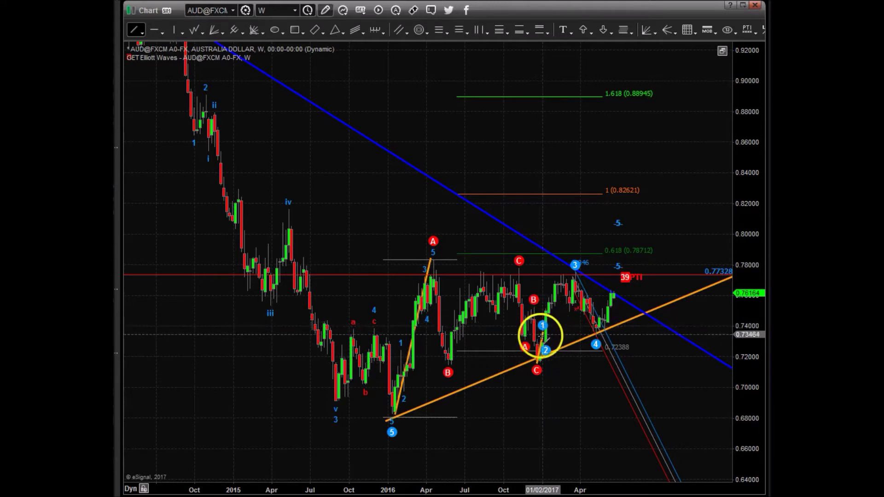
{"action": "right_click", "coordinate": [537, 346]}
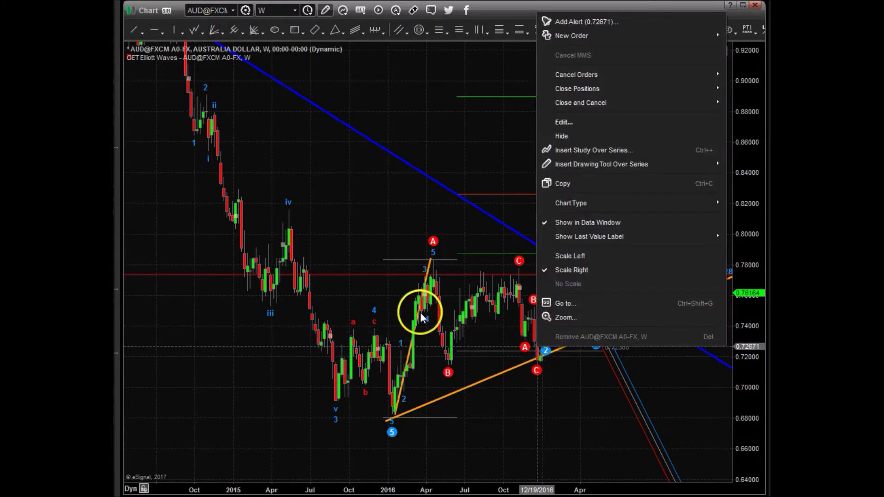
{"action": "right_click", "coordinate": [419, 312]}
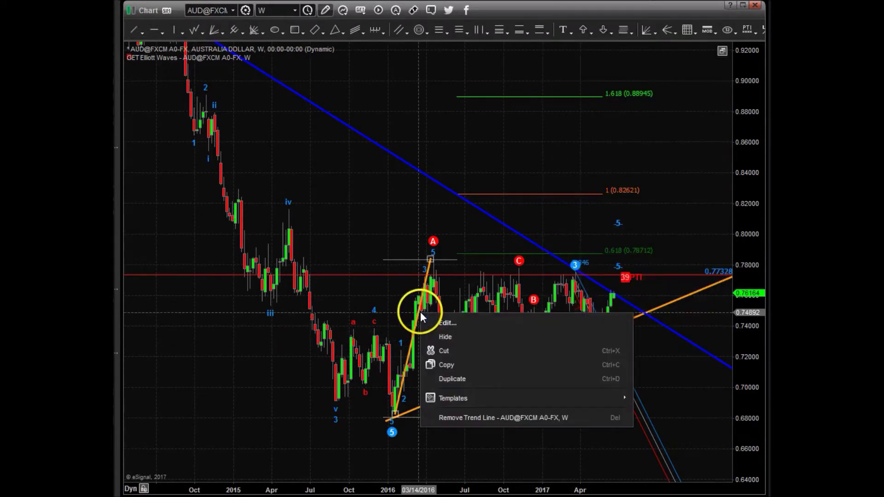
{"action": "left_click", "coordinate": [446, 378]}
{"action": "left_click_drag", "start_coordinate": [440, 317], "coordinate": [570, 269]}
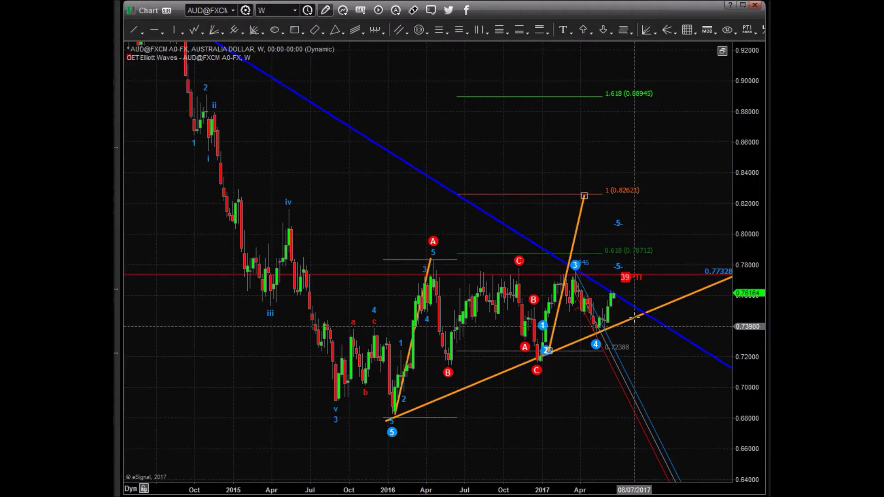
{"action": "right_click", "coordinate": [674, 223]}
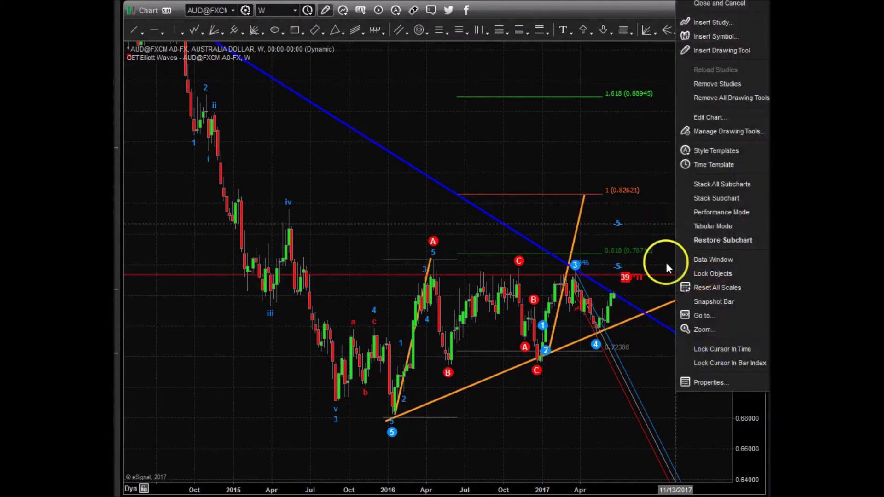
{"action": "left_click", "coordinate": [646, 232]}
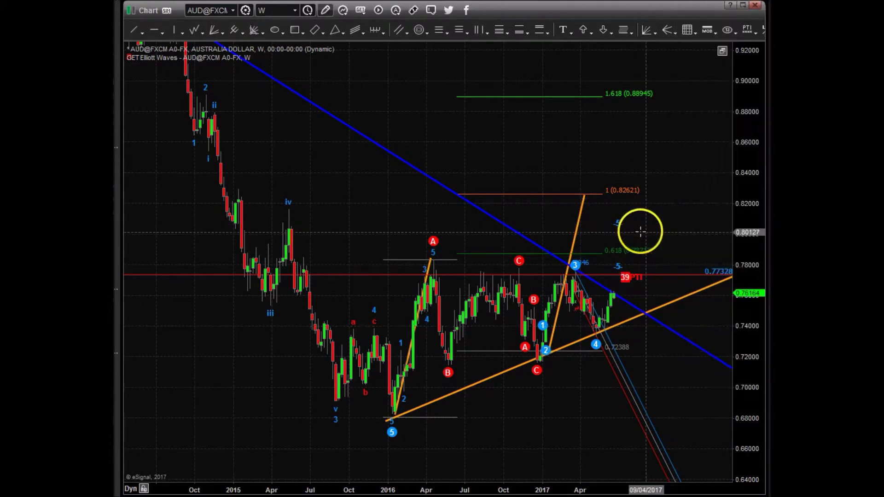
{"action": "left_click", "coordinate": [607, 338]}
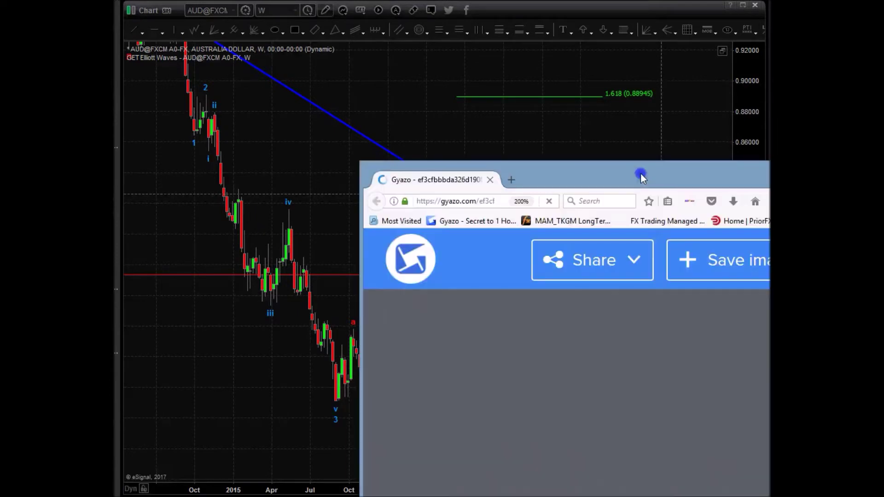
Step: Switch to the Gyazo page in the browser, bring its window fully into view and enlarge the GBPNZD trade image
{"action": "left_click_drag", "start_coordinate": [640, 172], "coordinate": [385, 12]}
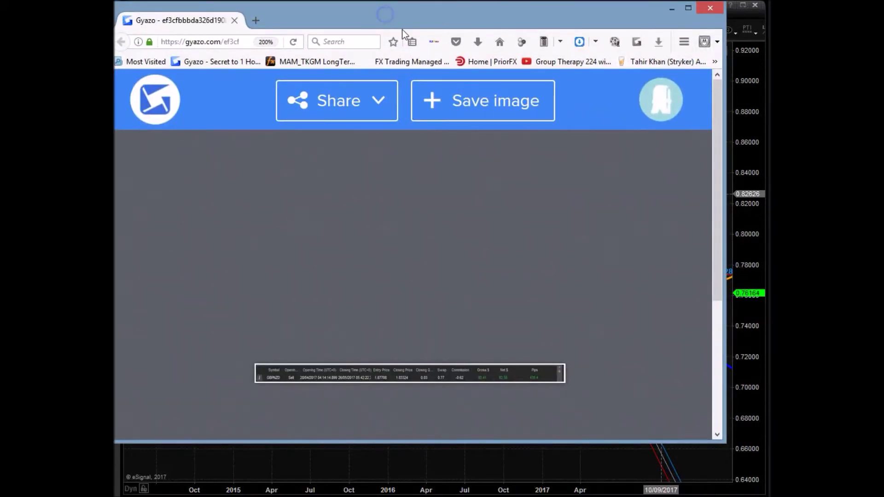
{"action": "left_click", "coordinate": [491, 254]}
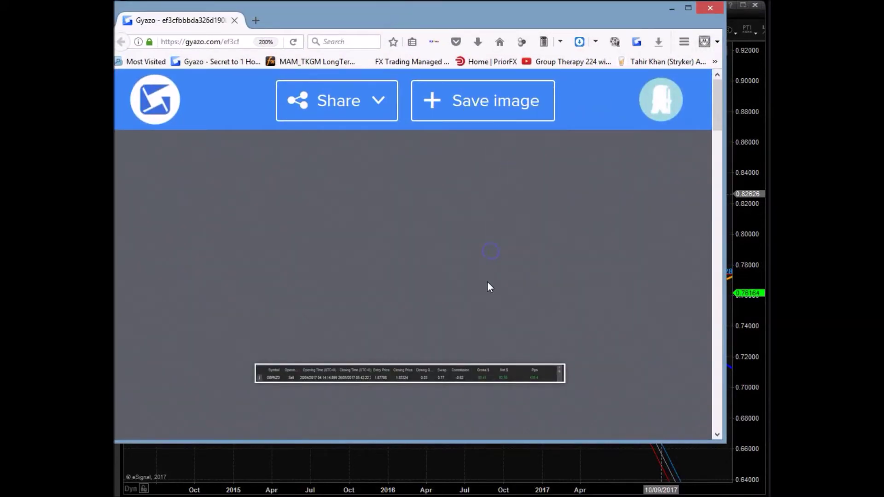
{"action": "left_click", "coordinate": [473, 360]}
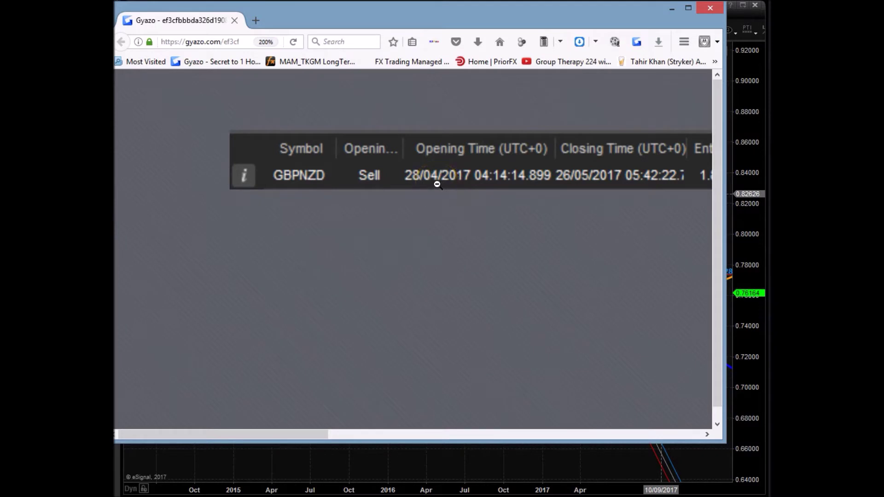
Step: Examine the closed GBPNZD trade's opening and closing times, entry and closing prices, quantity, costs, profit and pips
{"action": "left_click", "coordinate": [308, 427]}
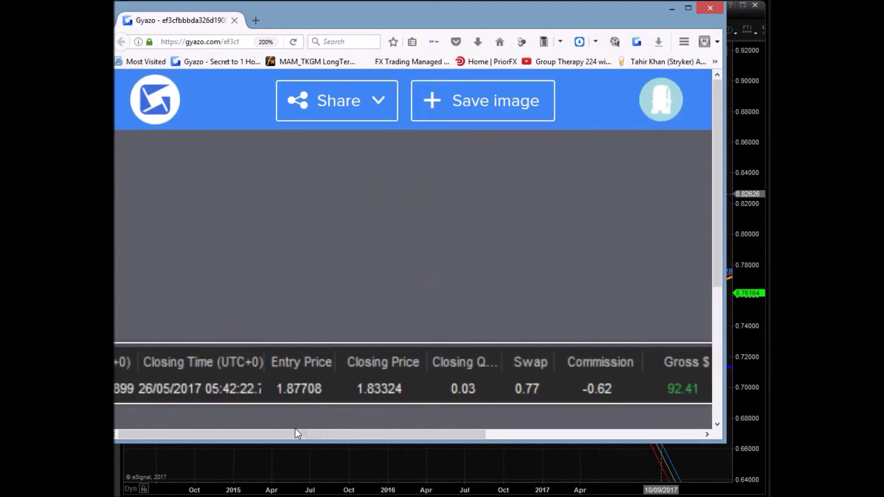
{"action": "left_click_drag", "start_coordinate": [311, 433], "coordinate": [364, 435]}
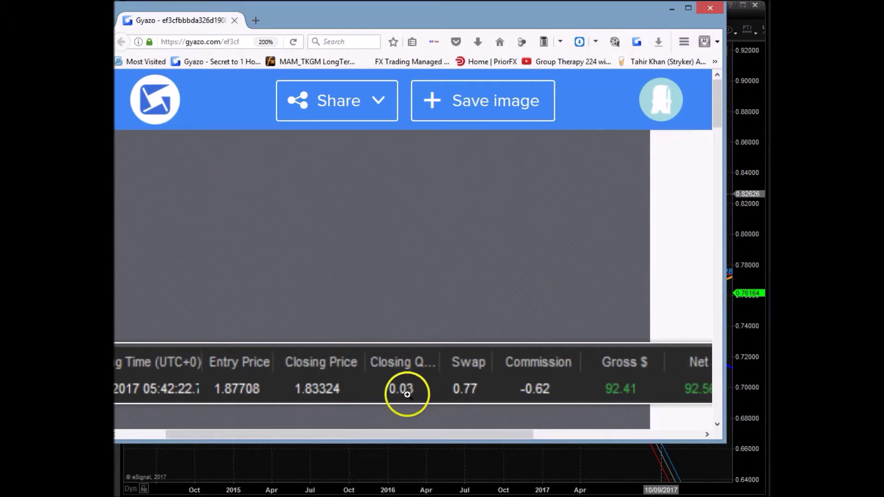
{"action": "left_click_drag", "start_coordinate": [402, 431], "coordinate": [586, 438]}
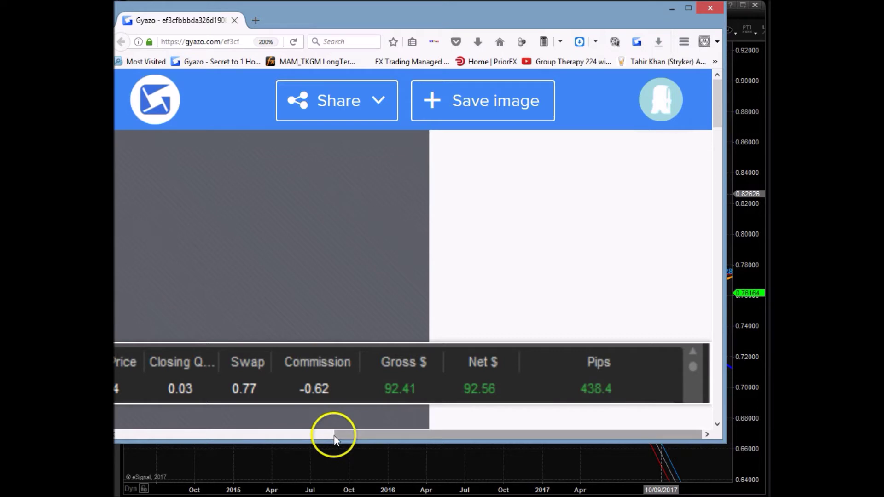
{"action": "left_click", "coordinate": [314, 435]}
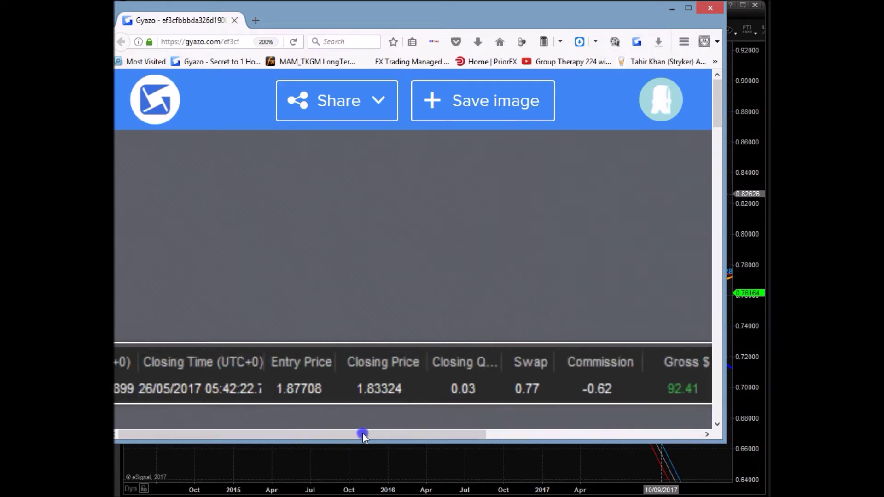
{"action": "left_click", "coordinate": [338, 436]}
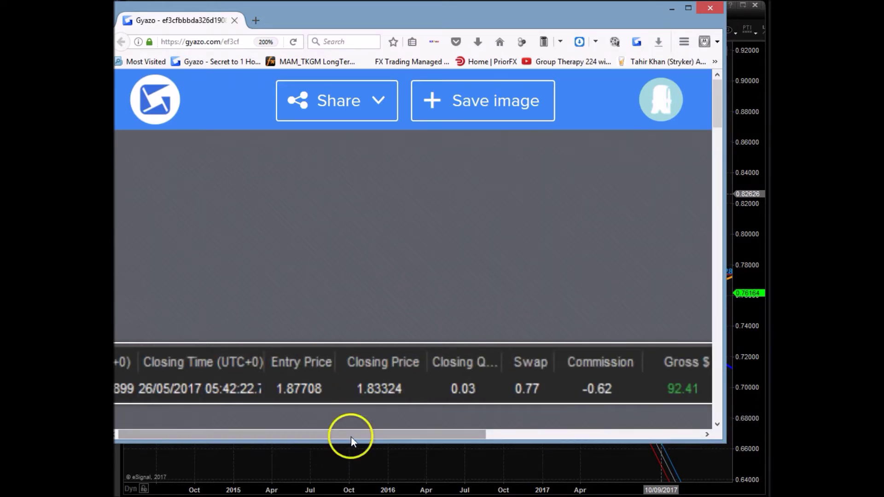
{"action": "left_click_drag", "start_coordinate": [373, 435], "coordinate": [366, 460]}
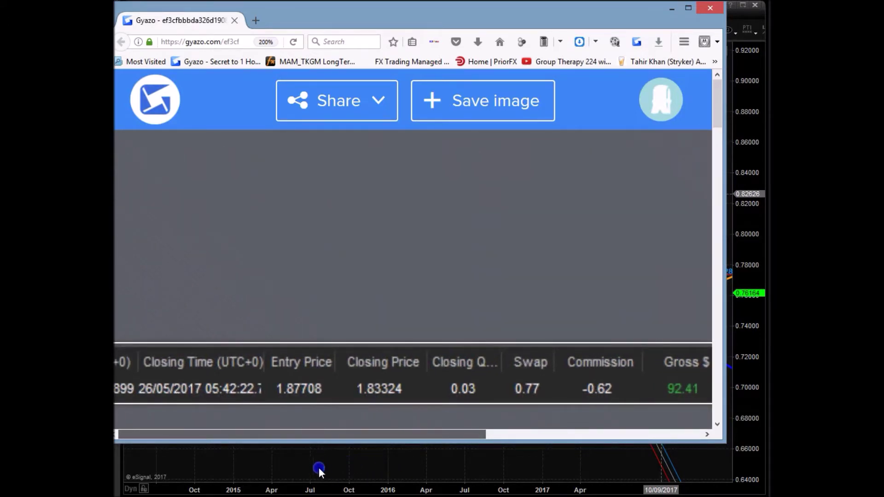
{"action": "left_click_drag", "start_coordinate": [324, 457], "coordinate": [324, 457]}
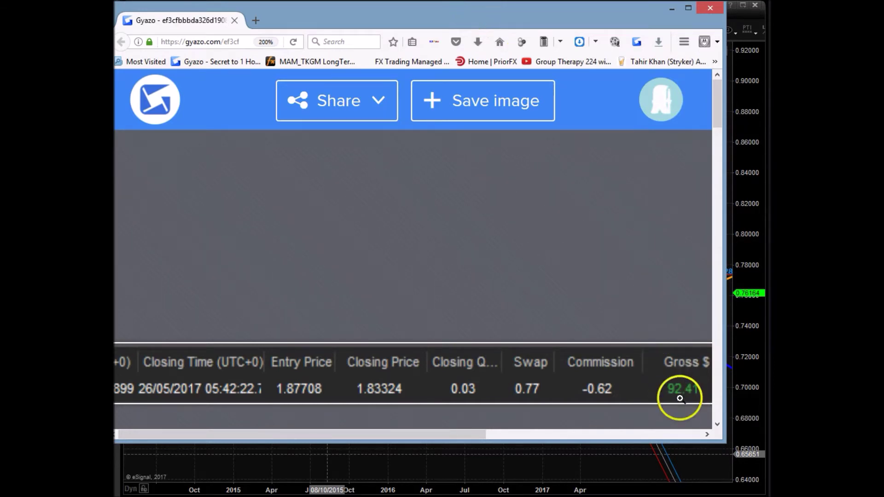
{"action": "left_click_drag", "start_coordinate": [435, 435], "coordinate": [623, 462]}
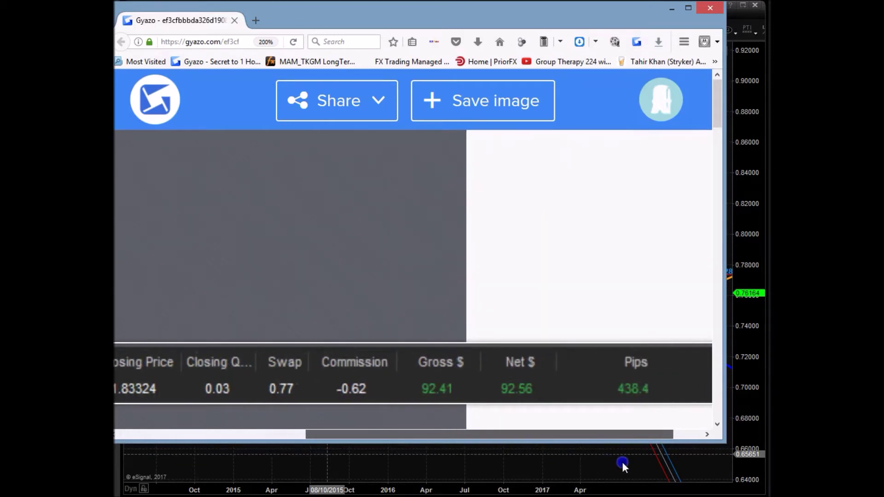
{"action": "left_click_drag", "start_coordinate": [622, 462], "coordinate": [497, 473]}
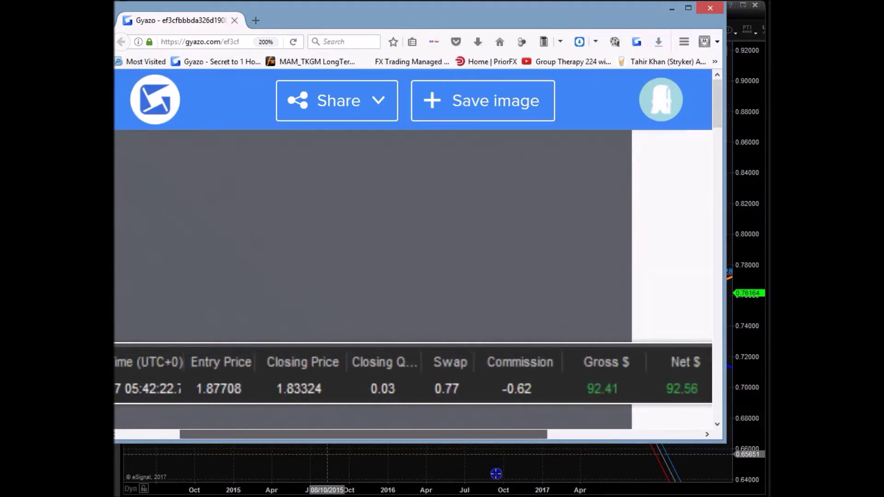
{"action": "left_click", "coordinate": [389, 96]}
{"action": "left_click_drag", "start_coordinate": [380, 18], "coordinate": [413, 36]}
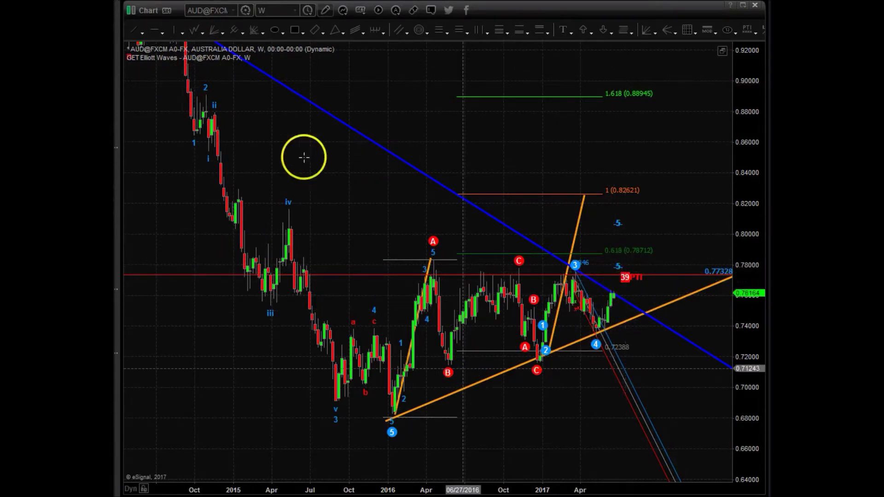
Step: Place a vertical line through the circled wave 5 low at the start of 2016
{"action": "left_click", "coordinate": [176, 33]}
{"action": "left_click", "coordinate": [392, 137]}
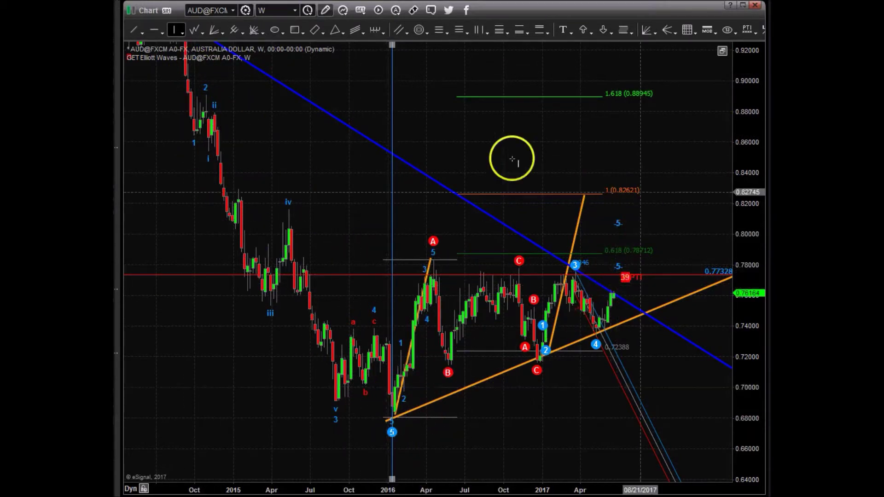
Step: Draw a rotated rectangle over the decline from late 2014 down to the 2015 wave 3 low
{"action": "left_click", "coordinate": [295, 30]}
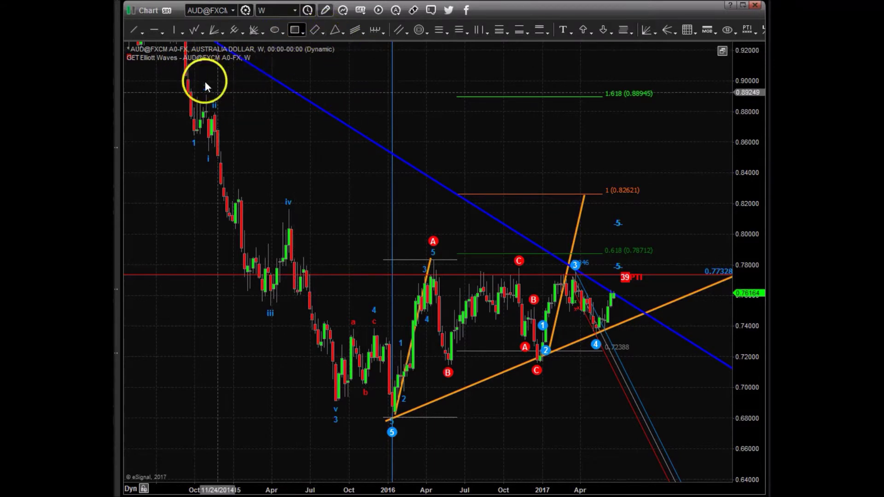
{"action": "mouse_move", "coordinate": [176, 69]}
{"action": "left_mouse_down"}
{"action": "mouse_move", "coordinate": [231, 142]}
{"action": "mouse_move", "coordinate": [291, 292]}
{"action": "mouse_move", "coordinate": [296, 231]}
{"action": "left_mouse_up"}
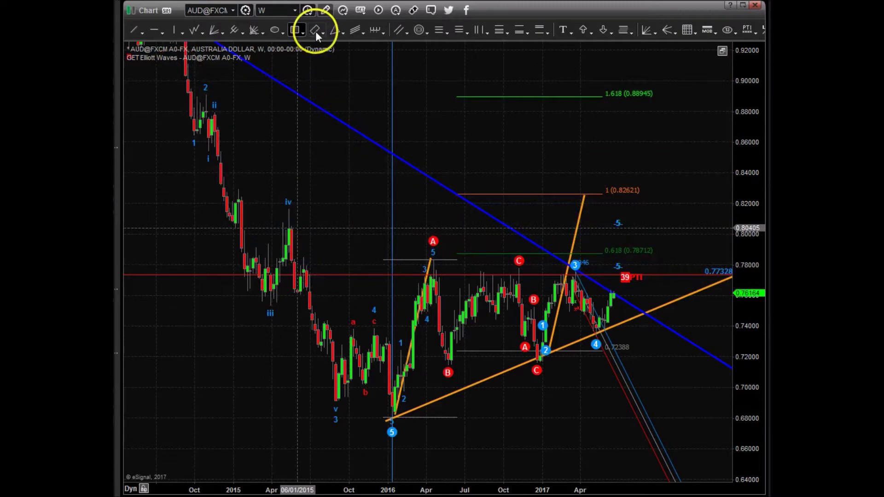
{"action": "mouse_move", "coordinate": [189, 79]}
{"action": "left_mouse_down"}
{"action": "mouse_move", "coordinate": [257, 197]}
{"action": "mouse_move", "coordinate": [267, 388]}
{"action": "mouse_move", "coordinate": [282, 416]}
{"action": "mouse_move", "coordinate": [327, 419]}
{"action": "mouse_move", "coordinate": [341, 408]}
{"action": "left_mouse_up"}
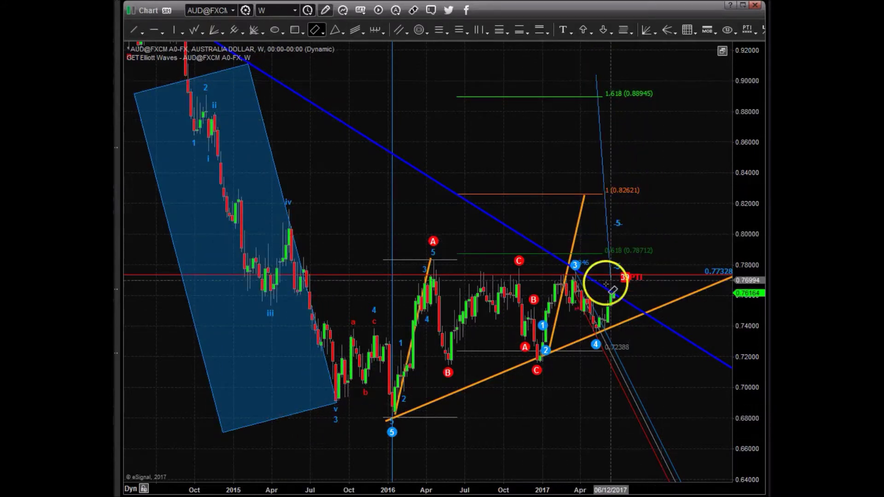
Step: Draw a second rotated rectangle slanting upward and move it so it projects from the latest 2017 candles
{"action": "mouse_move", "coordinate": [579, 314]}
{"action": "left_mouse_down"}
{"action": "mouse_move", "coordinate": [524, 312]}
{"action": "mouse_move", "coordinate": [569, 332]}
{"action": "mouse_move", "coordinate": [538, 328]}
{"action": "mouse_move", "coordinate": [604, 352]}
{"action": "mouse_move", "coordinate": [565, 334]}
{"action": "left_mouse_up"}
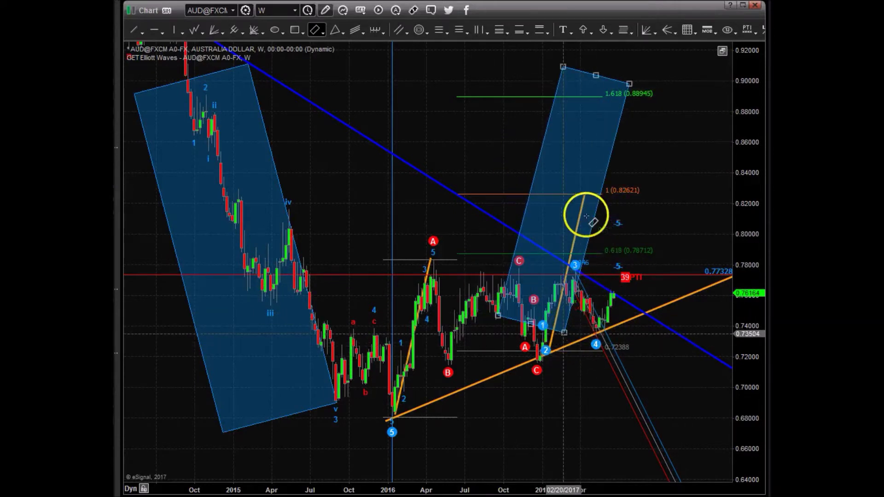
{"action": "left_click_drag", "start_coordinate": [618, 148], "coordinate": [681, 135]}
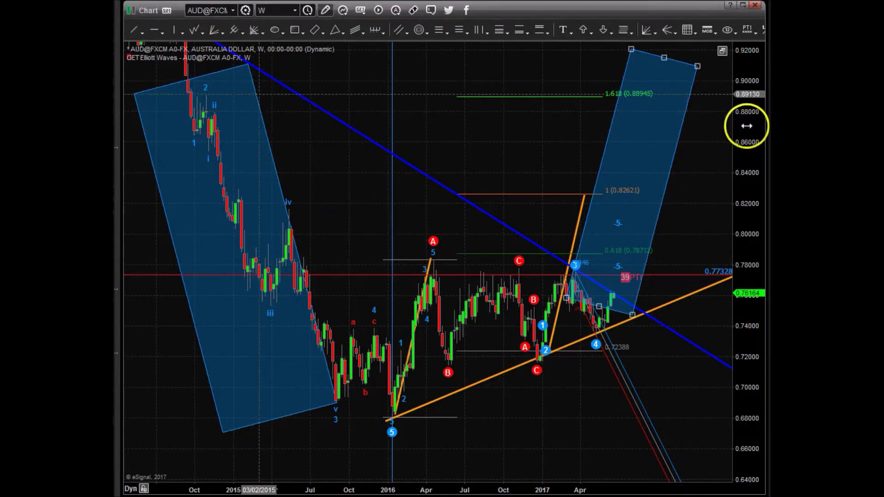
Step: Narrow the rotated rectangle over the 2014–2015 decline so that it fits the falling candles more closely
{"action": "left_click_drag", "start_coordinate": [747, 153], "coordinate": [749, 245]}
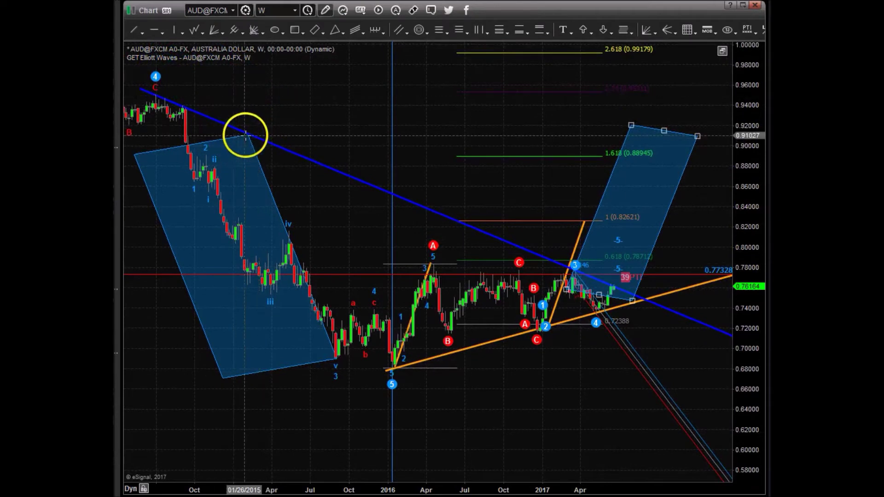
{"action": "left_click_drag", "start_coordinate": [248, 135], "coordinate": [241, 136]}
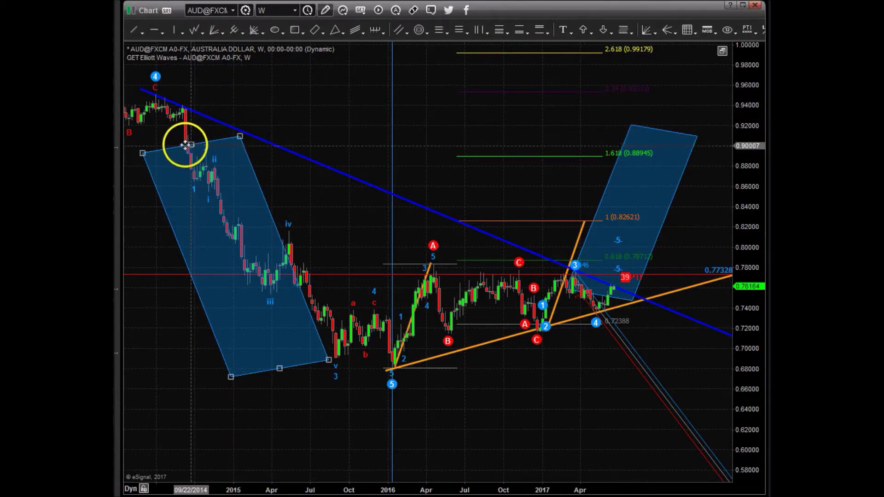
{"action": "left_click_drag", "start_coordinate": [143, 153], "coordinate": [217, 146]}
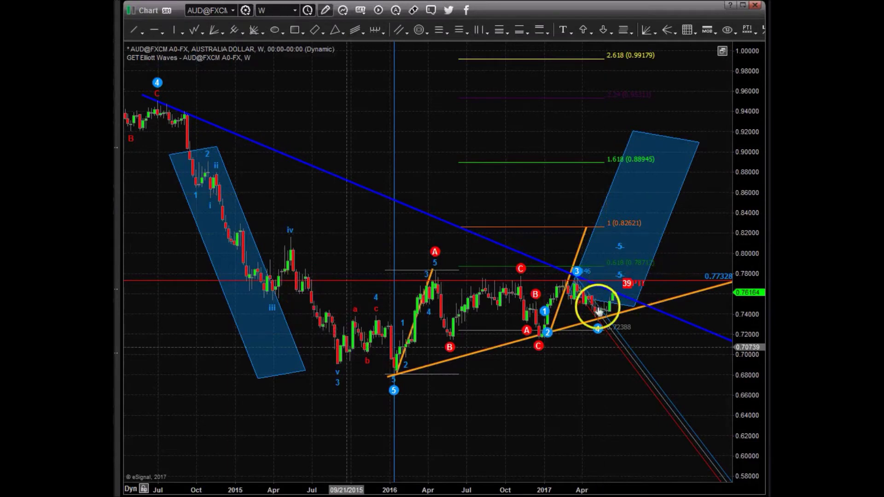
Step: Cut the upward-slanting rotated rectangle at the 2017 candles from the chart
{"action": "right_click", "coordinate": [673, 218]}
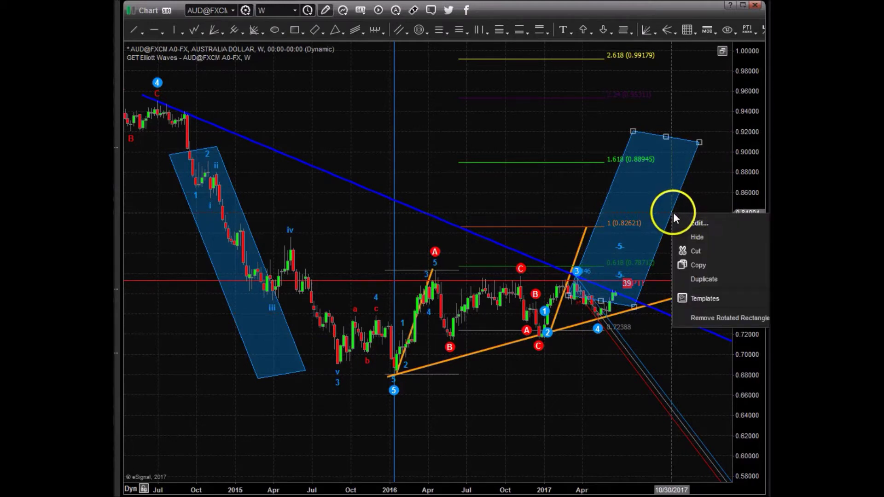
{"action": "left_click", "coordinate": [698, 250]}
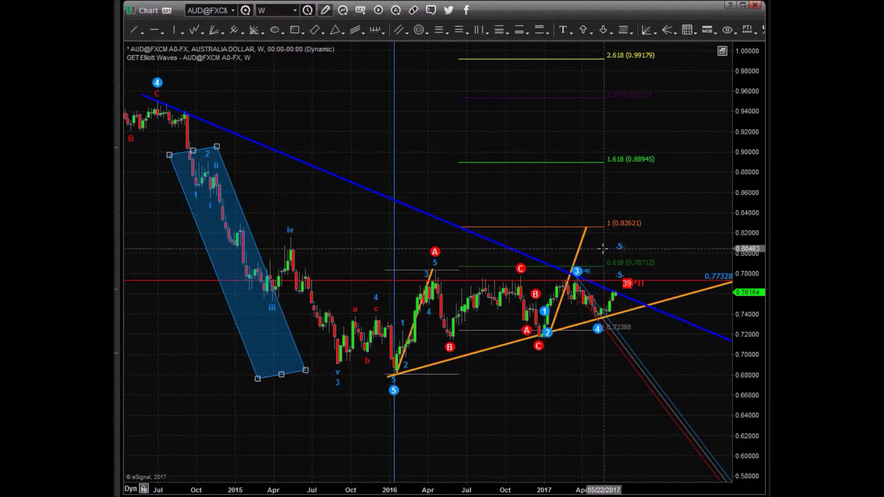
Step: Switch the AUD chart from weekly to the daily interval, with room after the latest June 2017 candles
{"action": "left_click", "coordinate": [295, 12]}
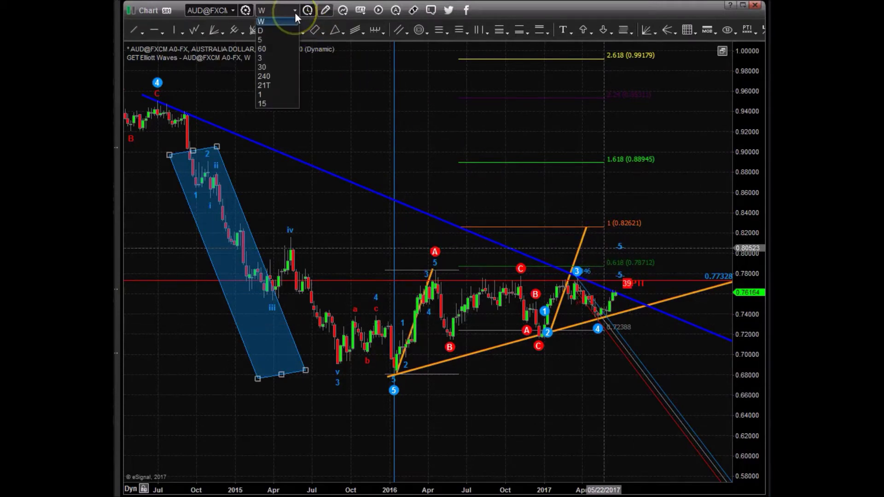
{"action": "left_click", "coordinate": [280, 30]}
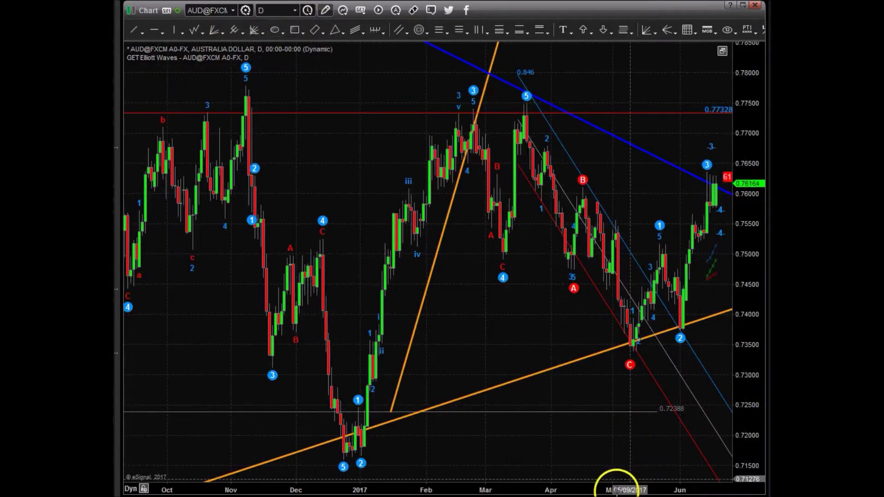
{"action": "left_click_drag", "start_coordinate": [616, 491], "coordinate": [537, 485]}
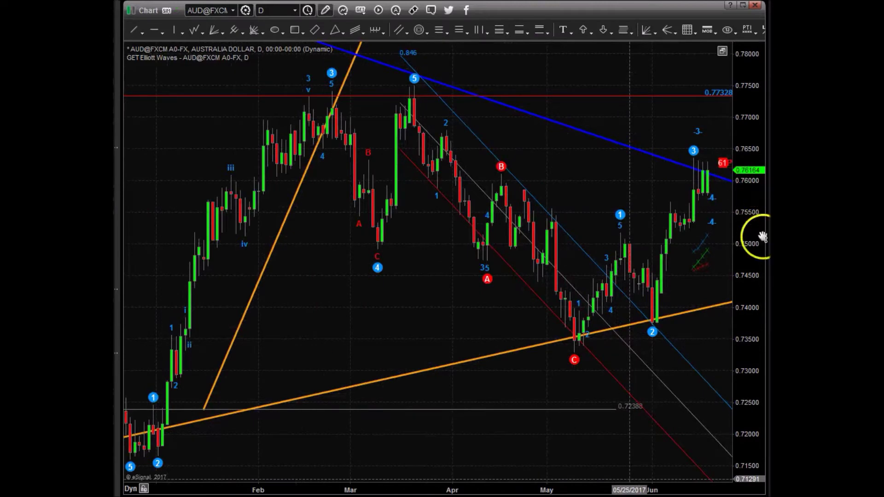
{"action": "left_click_drag", "start_coordinate": [762, 237], "coordinate": [763, 250]}
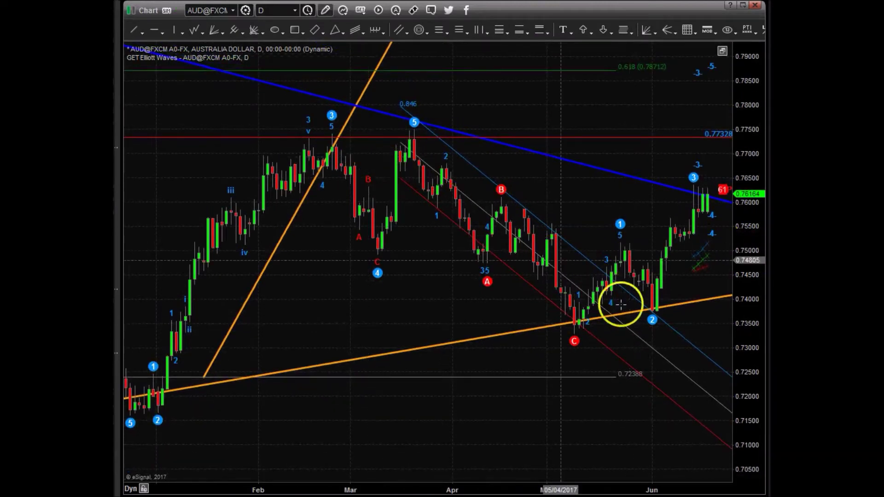
{"action": "left_click_drag", "start_coordinate": [659, 294], "coordinate": [585, 307]}
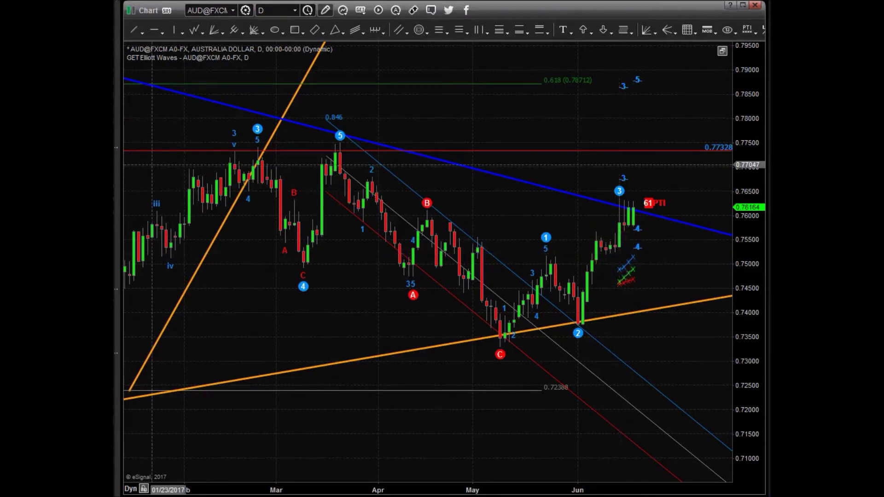
Step: Draw a rectangle zone from about 0.7537 down to 0.7511 starting in early June, and a horizontal line at 0.76333 on the recent high
{"action": "left_click", "coordinate": [297, 31]}
{"action": "left_click_drag", "start_coordinate": [598, 246], "coordinate": [628, 258]}
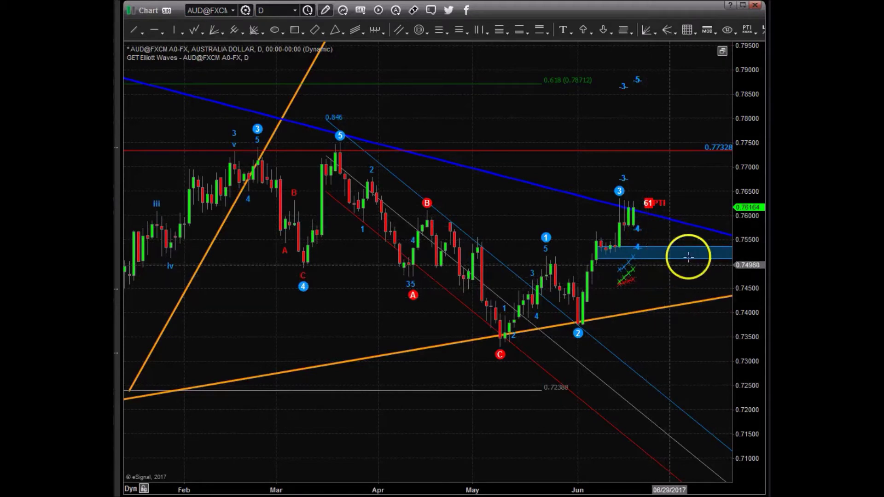
{"action": "left_click", "coordinate": [155, 32]}
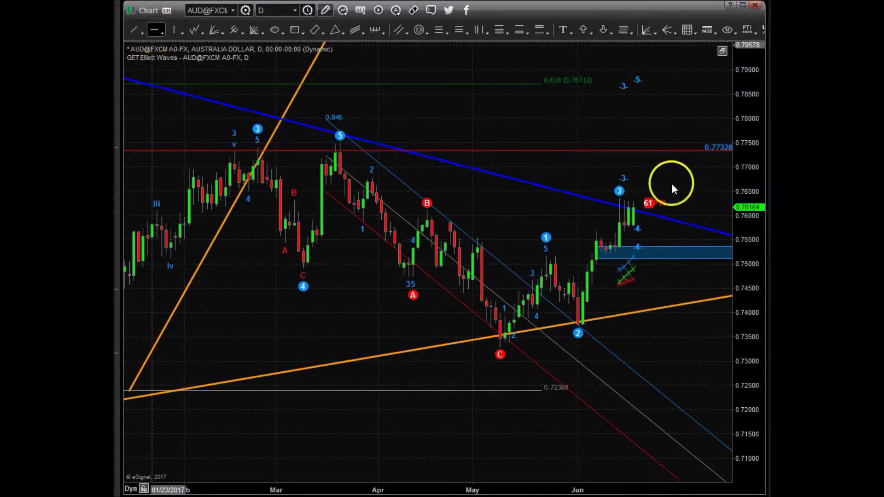
{"action": "left_click", "coordinate": [647, 200]}
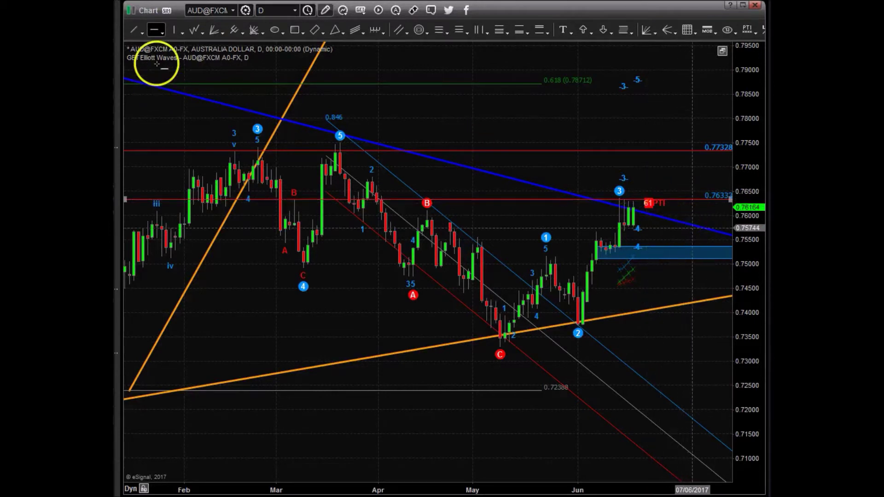
Step: Draw an arrow from the latest candles down through the rectangle zone, ending just below it near 0.7486
{"action": "left_click", "coordinate": [139, 31]}
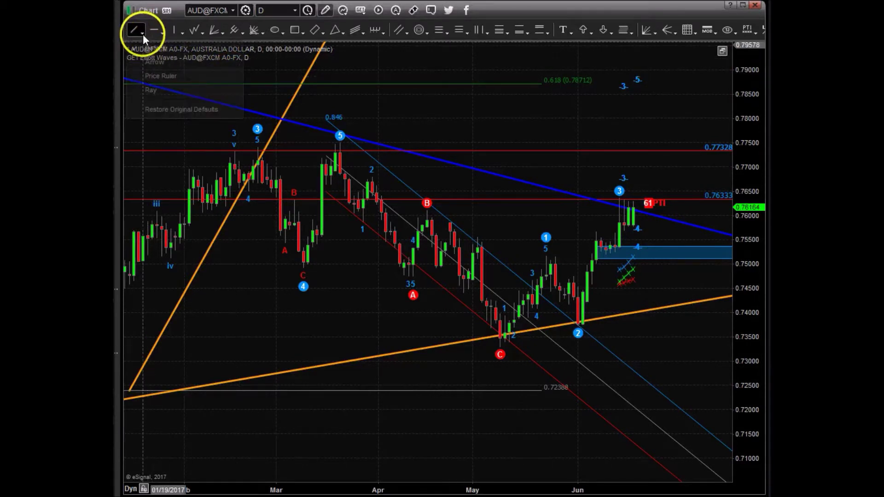
{"action": "left_click", "coordinate": [167, 62]}
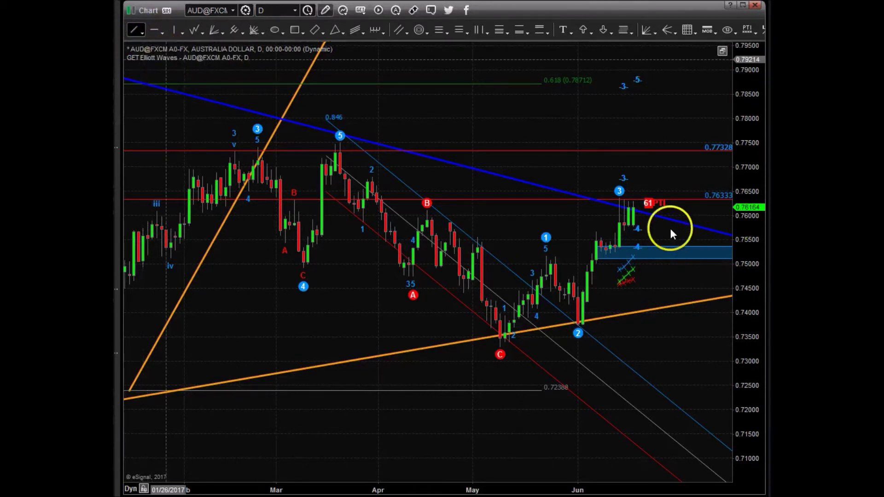
{"action": "left_click_drag", "start_coordinate": [641, 223], "coordinate": [660, 264]}
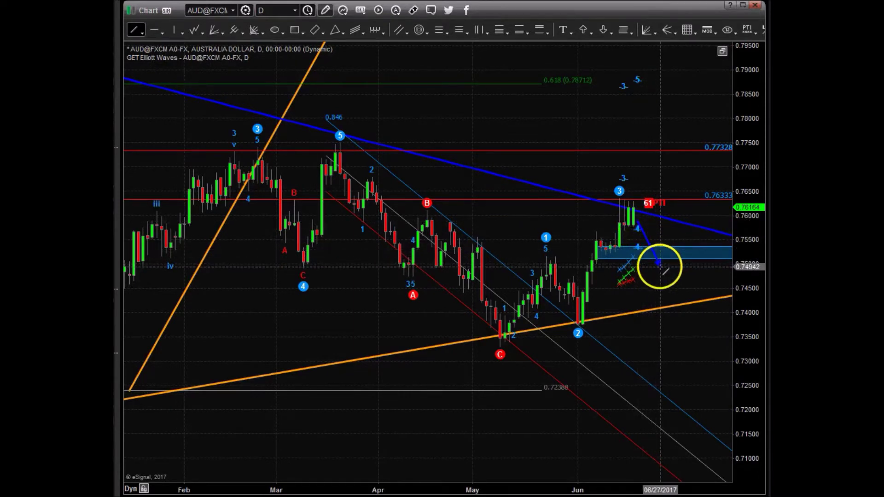
{"action": "left_click_drag", "start_coordinate": [659, 266], "coordinate": [660, 270]}
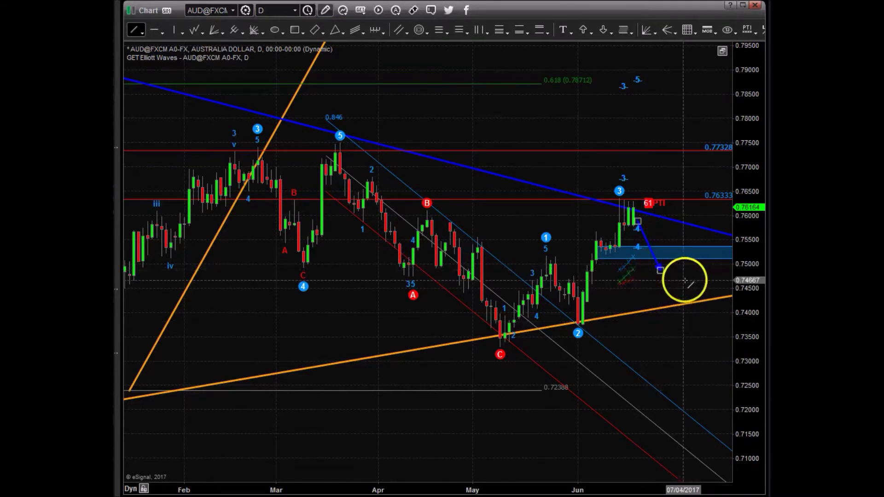
{"action": "left_click_drag", "start_coordinate": [655, 239], "coordinate": [683, 251]}
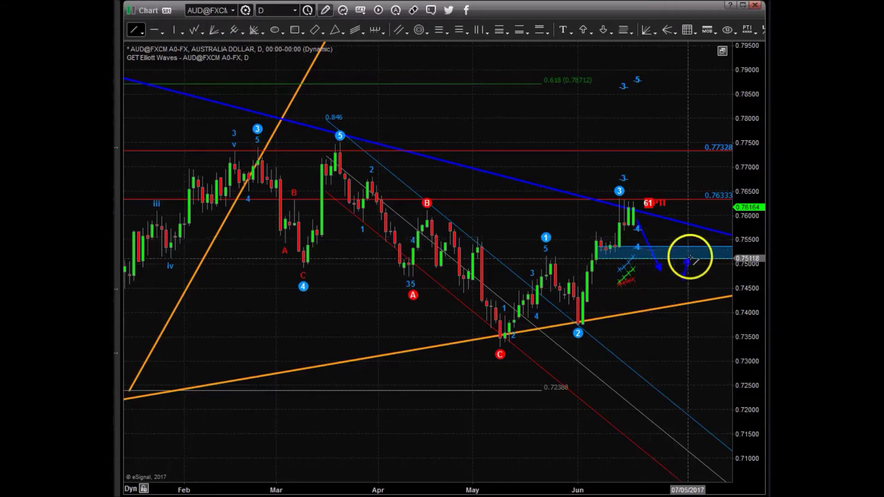
{"action": "key", "text": "ctrl+z"}
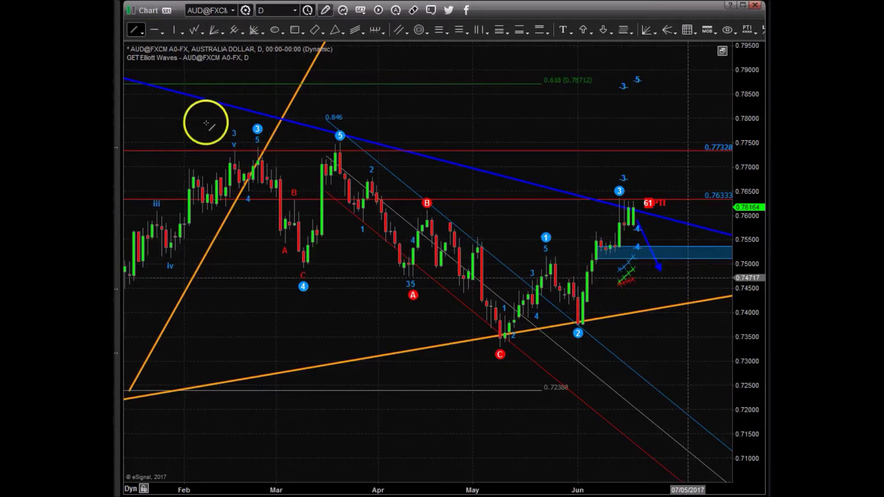
{"action": "left_click", "coordinate": [143, 34]}
{"action": "left_click", "coordinate": [156, 64]}
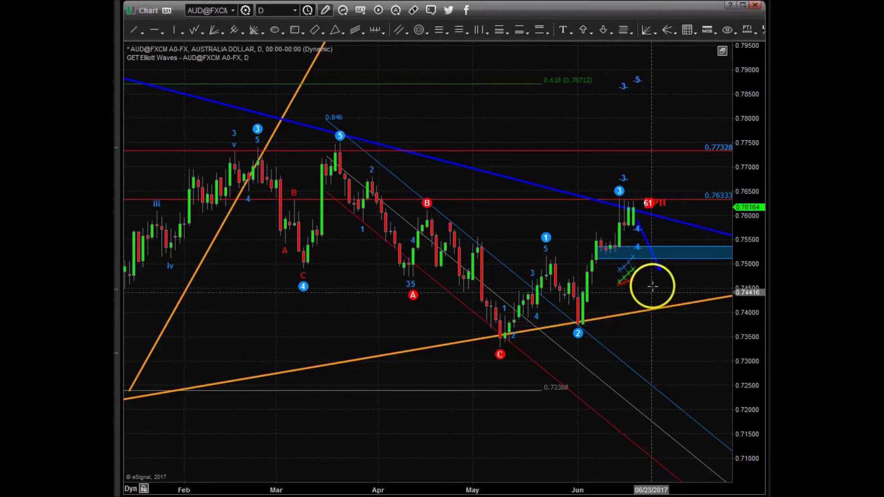
{"action": "mouse_move", "coordinate": [656, 264]}
{"action": "left_mouse_down"}
{"action": "mouse_move", "coordinate": [665, 280]}
{"action": "mouse_move", "coordinate": [666, 259]}
{"action": "left_mouse_up"}
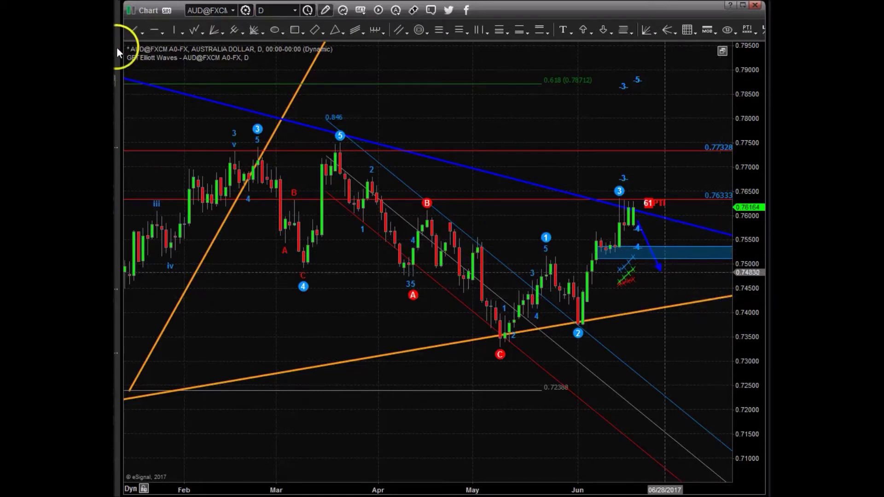
Step: Draw a second arrow from the tip of the downward arrow steeply up to about 0.785
{"action": "left_click", "coordinate": [143, 32]}
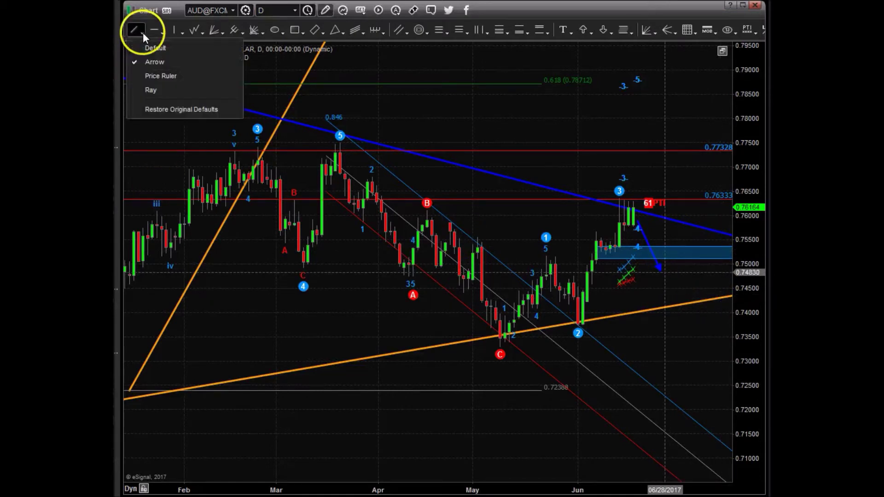
{"action": "left_click", "coordinate": [164, 62]}
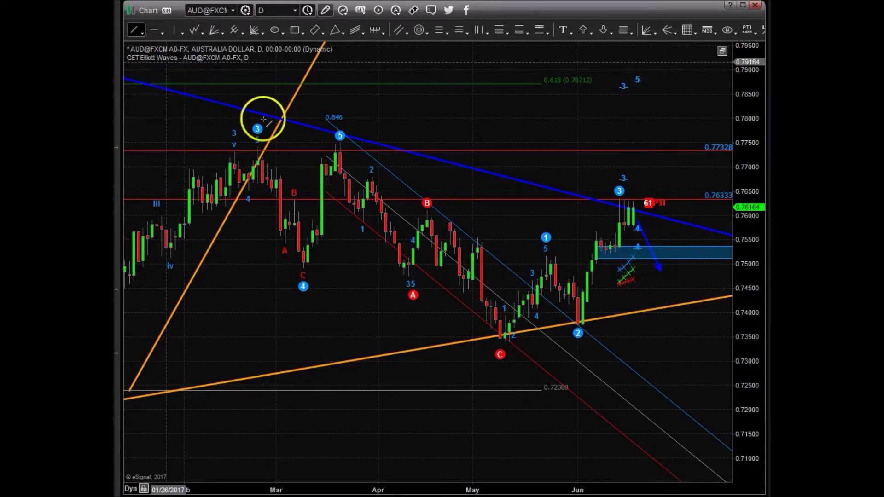
{"action": "mouse_move", "coordinate": [663, 269]}
{"action": "left_mouse_down"}
{"action": "mouse_move", "coordinate": [685, 197]}
{"action": "mouse_move", "coordinate": [696, 93]}
{"action": "left_mouse_up"}
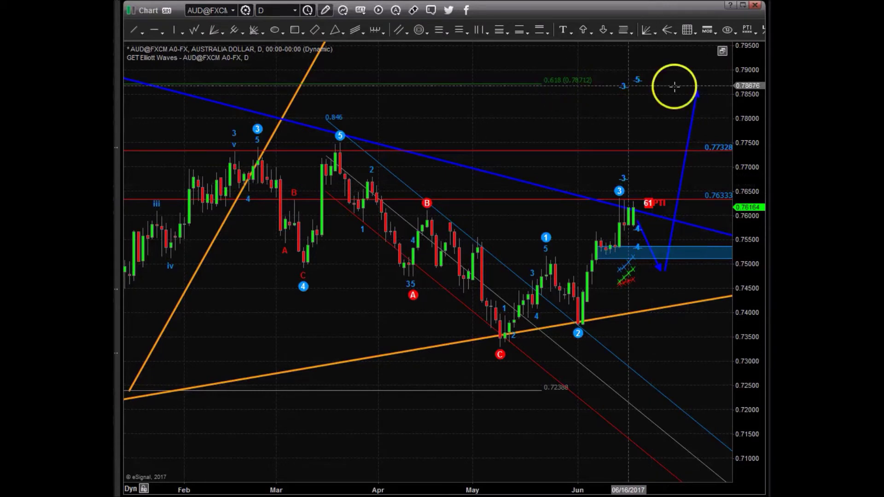
Step: Place a long risk/reward projection beside the arrows with entry at 0.74778, target at 0.82625 and stop at 0.73681
{"action": "left_click_drag", "start_coordinate": [759, 108], "coordinate": [742, 160]}
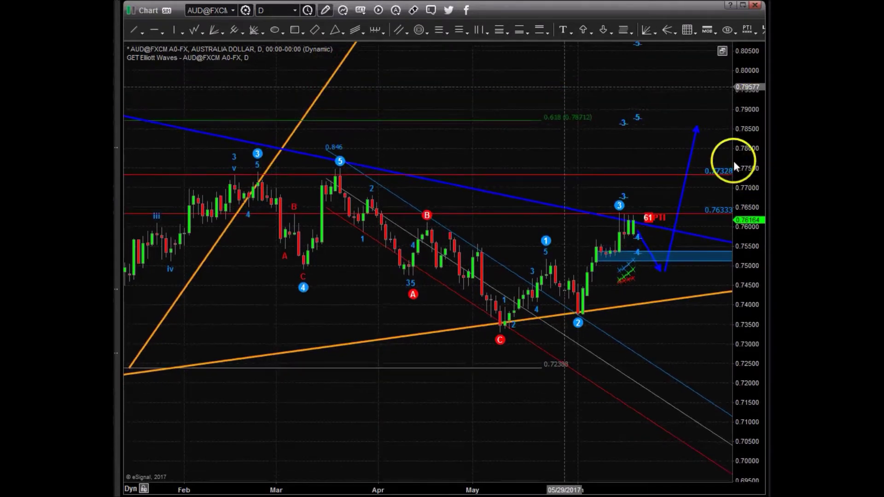
{"action": "left_click_drag", "start_coordinate": [630, 143], "coordinate": [584, 195]}
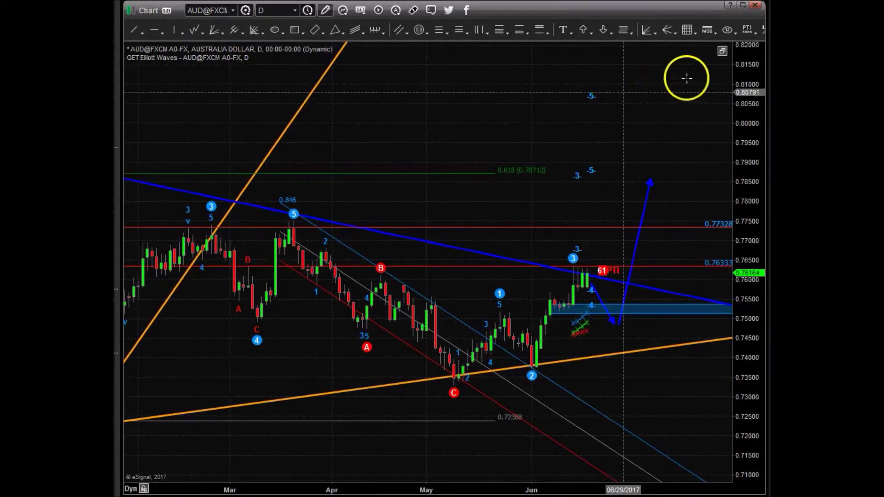
{"action": "left_click_drag", "start_coordinate": [743, 130], "coordinate": [739, 182]}
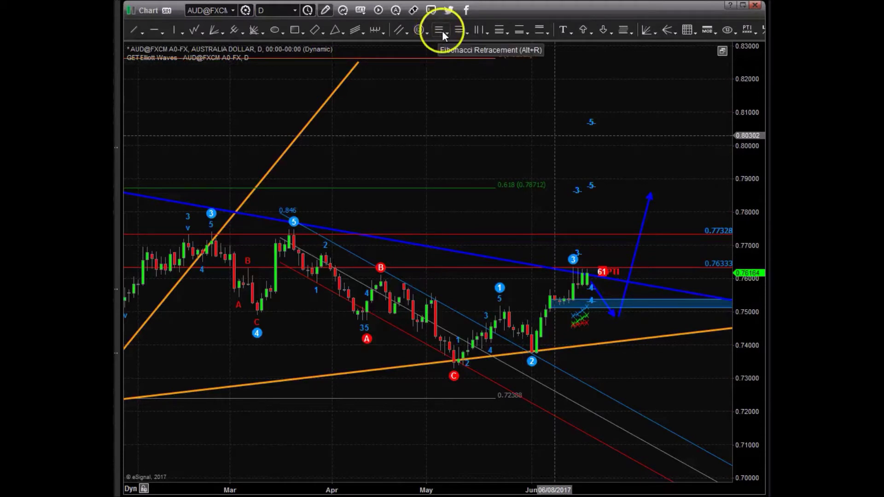
{"action": "left_click", "coordinate": [459, 31]}
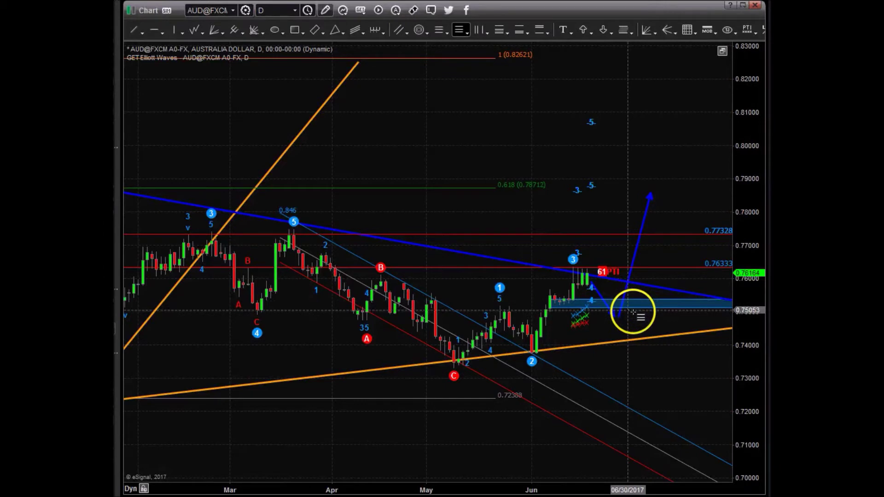
{"action": "left_click_drag", "start_coordinate": [630, 311], "coordinate": [480, 37]}
{"action": "left_click", "coordinate": [501, 30]}
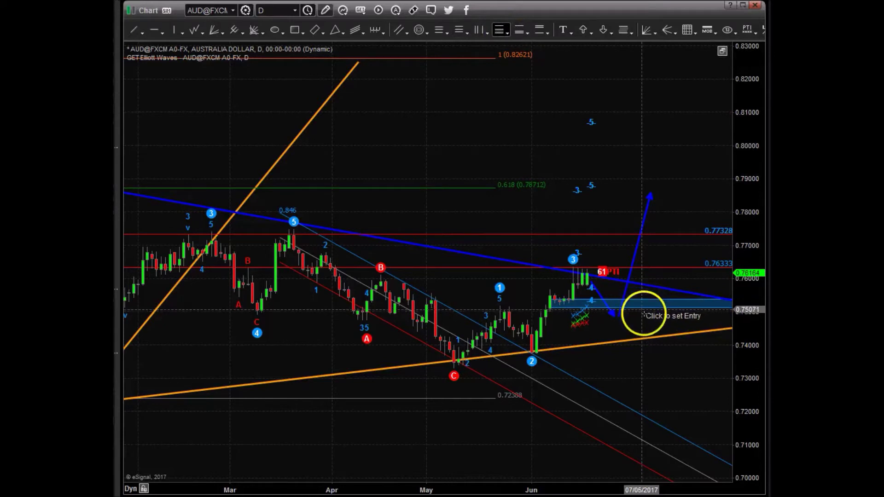
{"action": "left_click", "coordinate": [629, 318]}
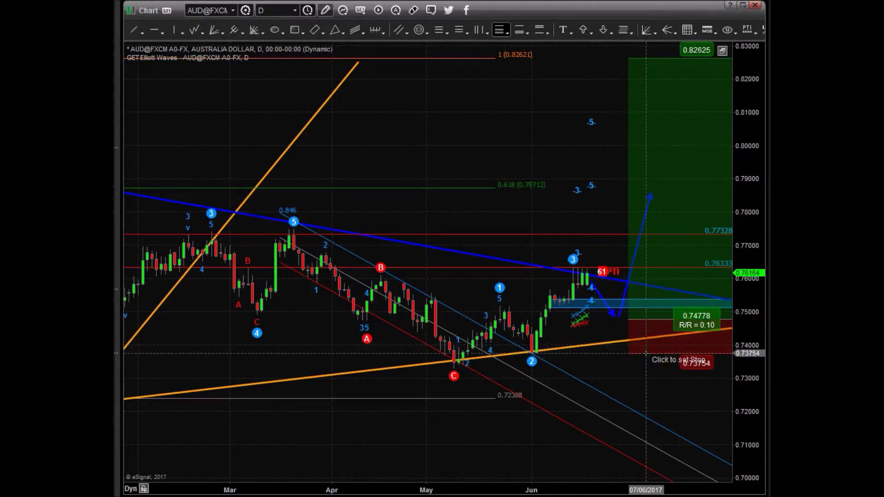
{"action": "left_click", "coordinate": [692, 356]}
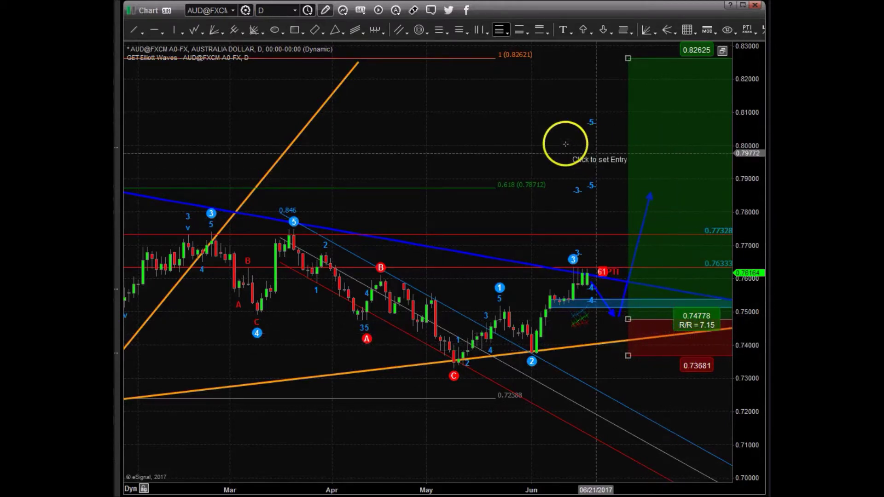
Step: Switch the AUD chart to the 240-minute interval, showing the rectangle zone and the latest waves
{"action": "left_click_drag", "start_coordinate": [496, 119], "coordinate": [432, 146]}
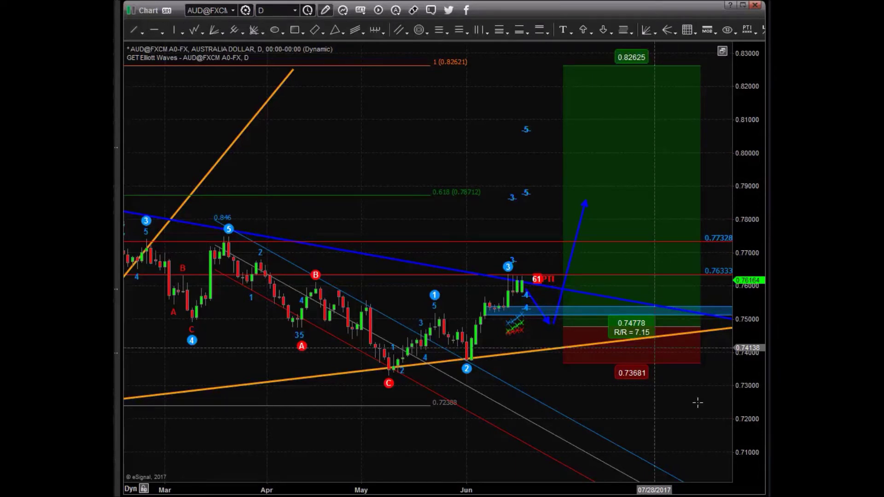
{"action": "left_click", "coordinate": [745, 408]}
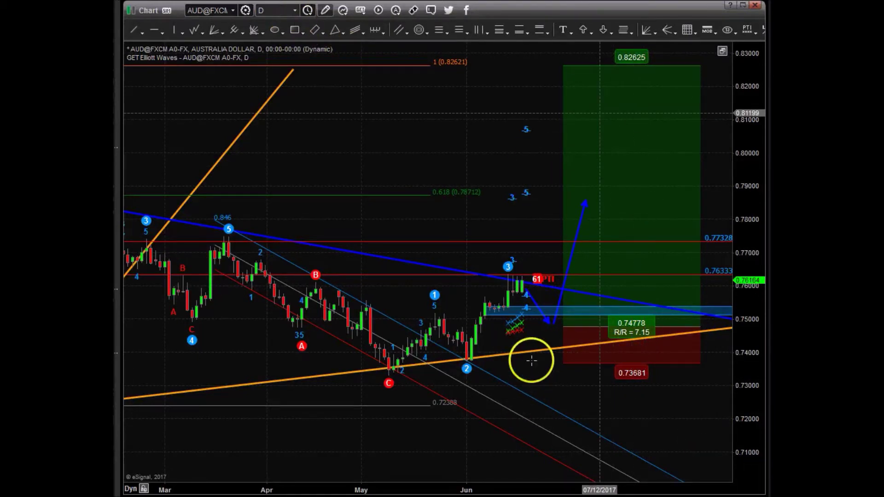
{"action": "left_click", "coordinate": [294, 10]}
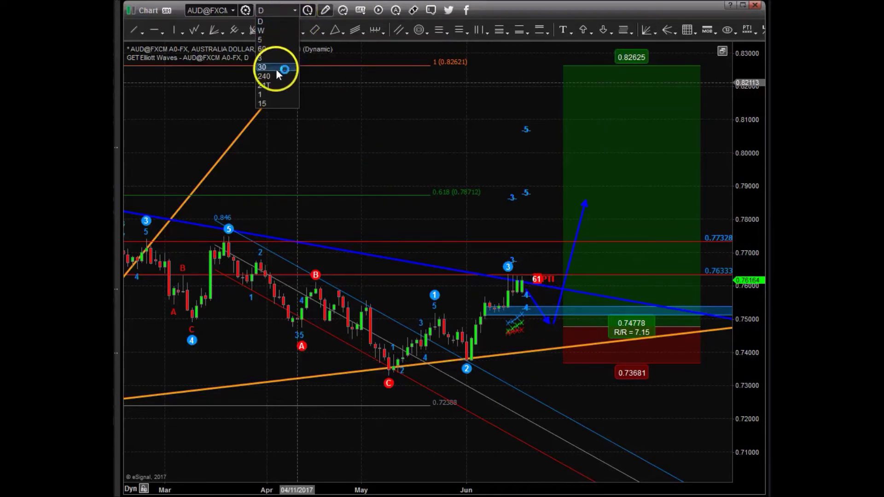
{"action": "left_click", "coordinate": [330, 88]}
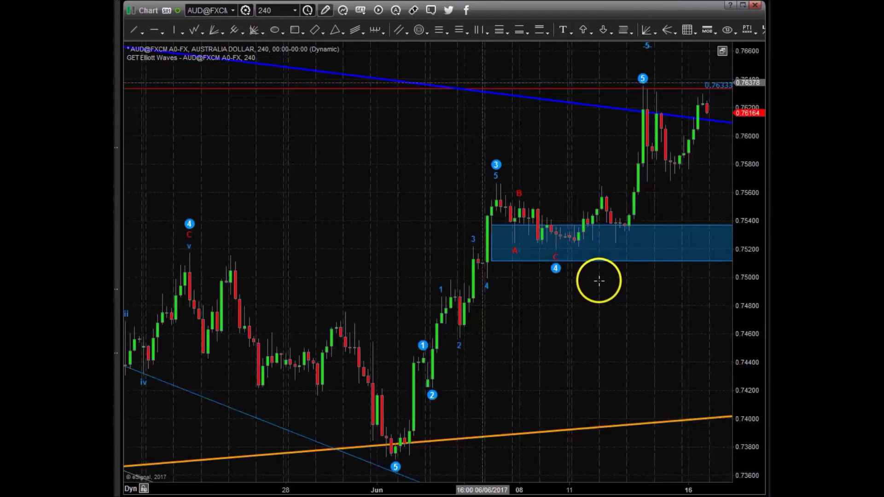
{"action": "left_click_drag", "start_coordinate": [651, 388], "coordinate": [591, 389]}
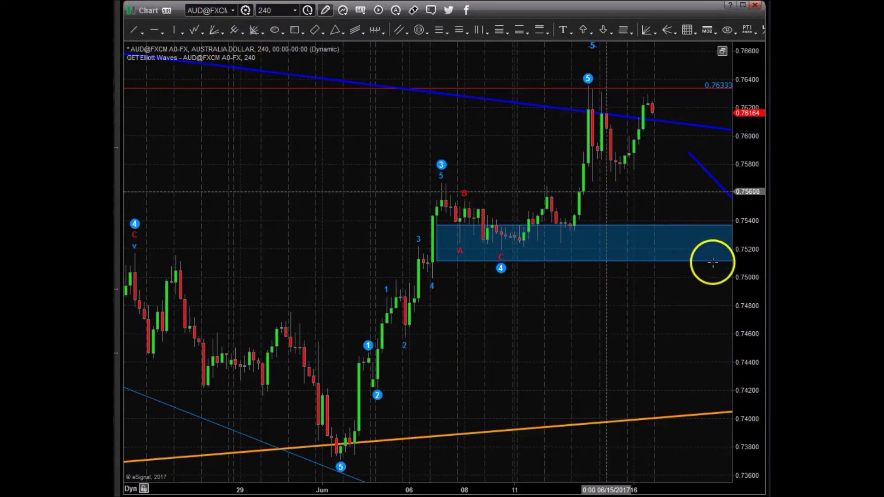
{"action": "left_click_drag", "start_coordinate": [749, 277], "coordinate": [750, 305]}
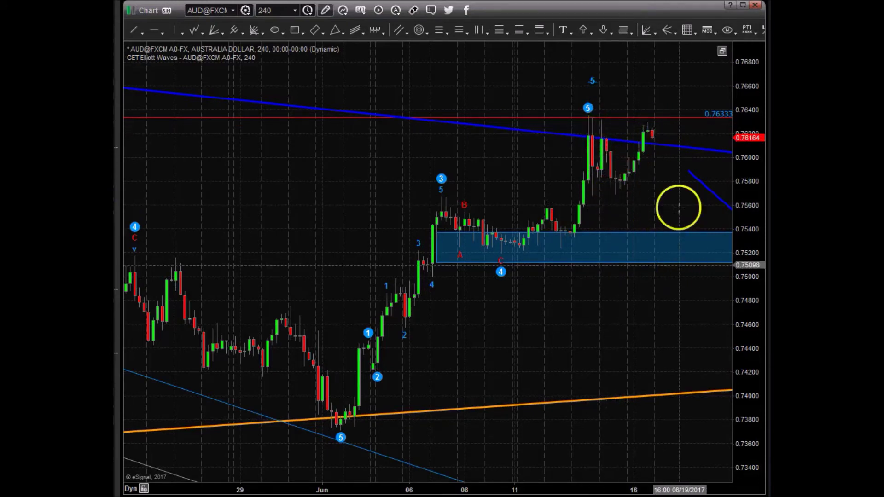
Step: Move the meeting point of both arrows onto the rectangle's lower edge near 0.751 and shift the risk/reward projection's start to 30 June 2017
{"action": "mouse_move", "coordinate": [638, 208]}
{"action": "left_mouse_down"}
{"action": "mouse_move", "coordinate": [549, 192]}
{"action": "mouse_move", "coordinate": [456, 191]}
{"action": "left_mouse_up"}
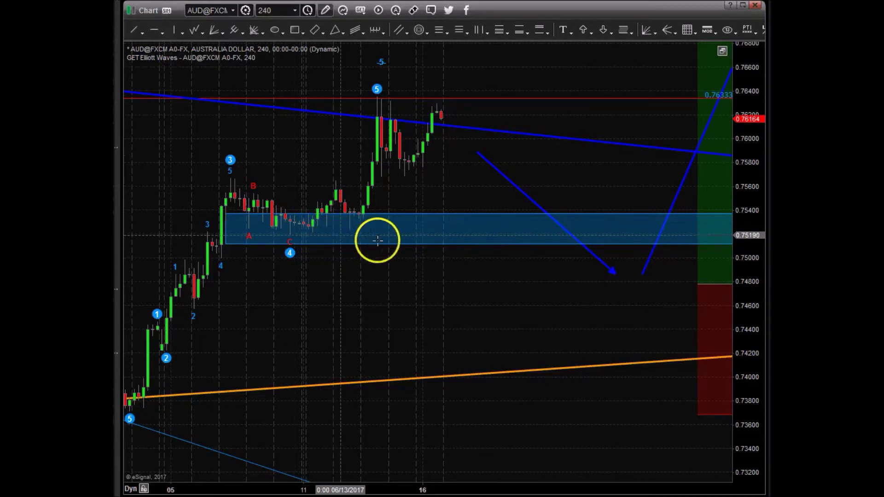
{"action": "left_click", "coordinate": [584, 236]}
{"action": "left_click_drag", "start_coordinate": [616, 271], "coordinate": [631, 242]}
{"action": "left_click_drag", "start_coordinate": [643, 273], "coordinate": [630, 246]}
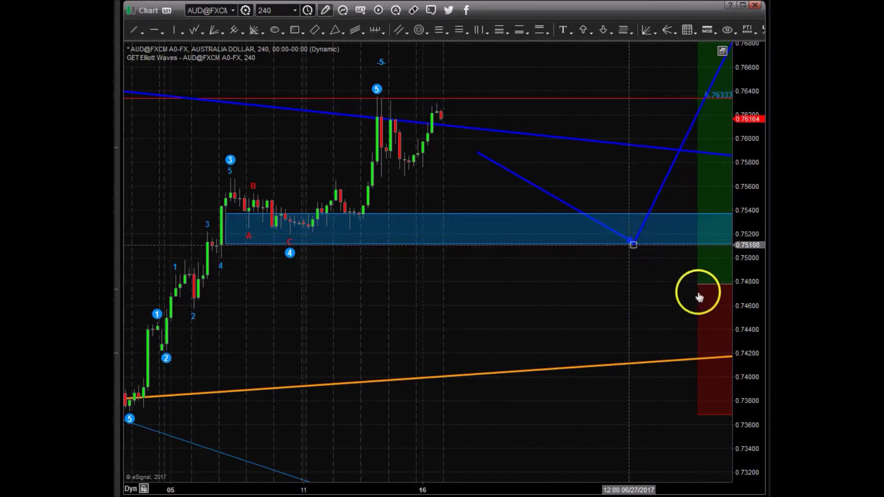
{"action": "left_click_drag", "start_coordinate": [698, 285], "coordinate": [696, 283]}
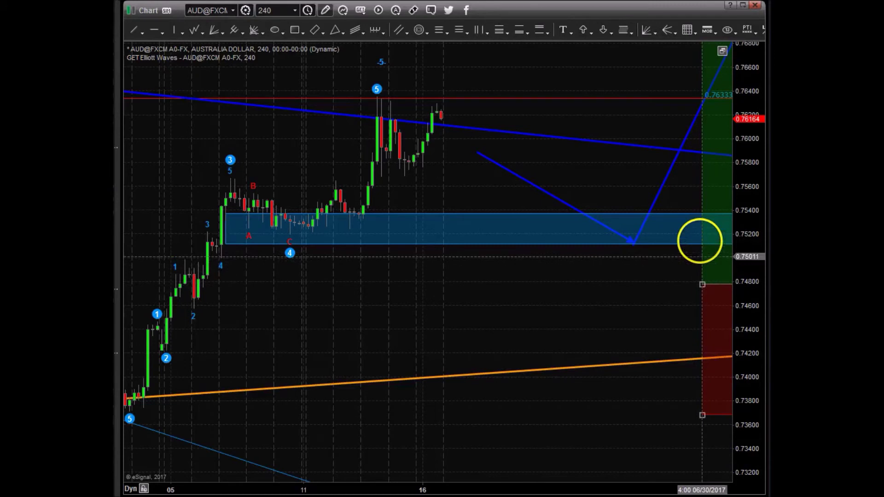
Step: Switch the AUD chart to the 60-minute interval and show the latest waves with free space after the last bar
{"action": "left_click", "coordinate": [612, 286]}
{"action": "scroll", "coordinate": [613, 286], "scroll_direction": "down", "scroll_amount": 2}
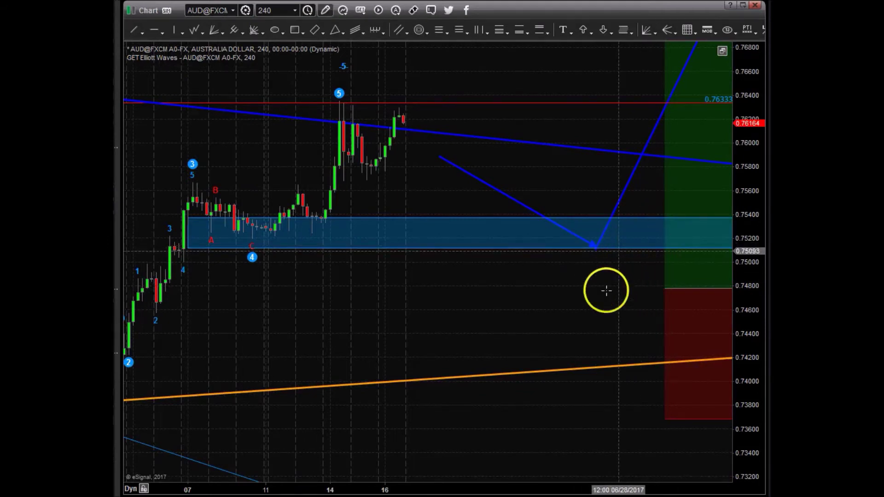
{"action": "left_click_drag", "start_coordinate": [751, 247], "coordinate": [719, 321]}
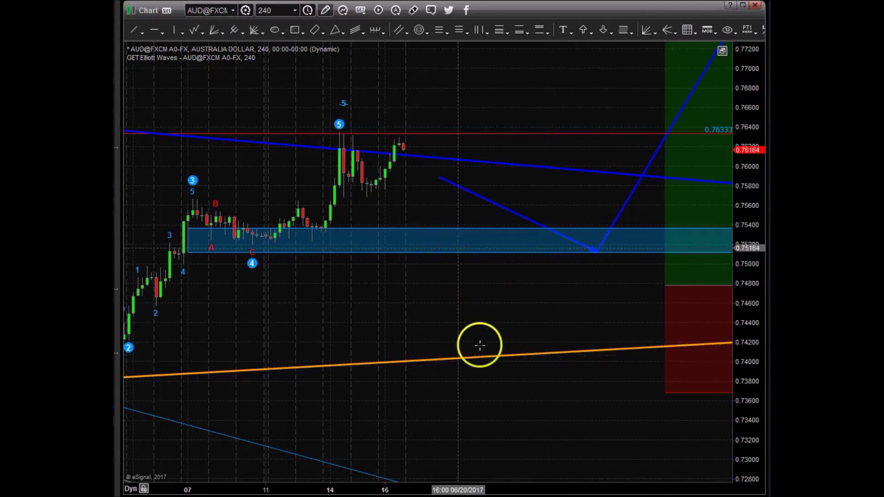
{"action": "left_click_drag", "start_coordinate": [401, 310], "coordinate": [583, 286]}
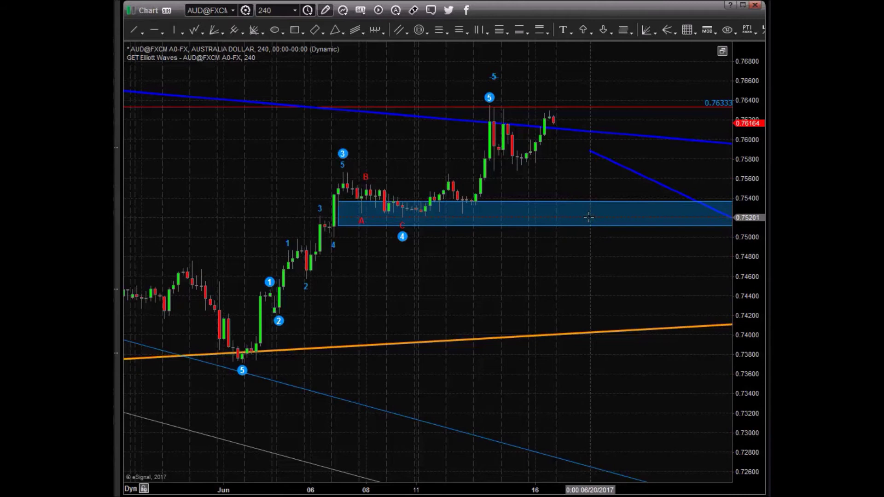
{"action": "left_click", "coordinate": [294, 11]}
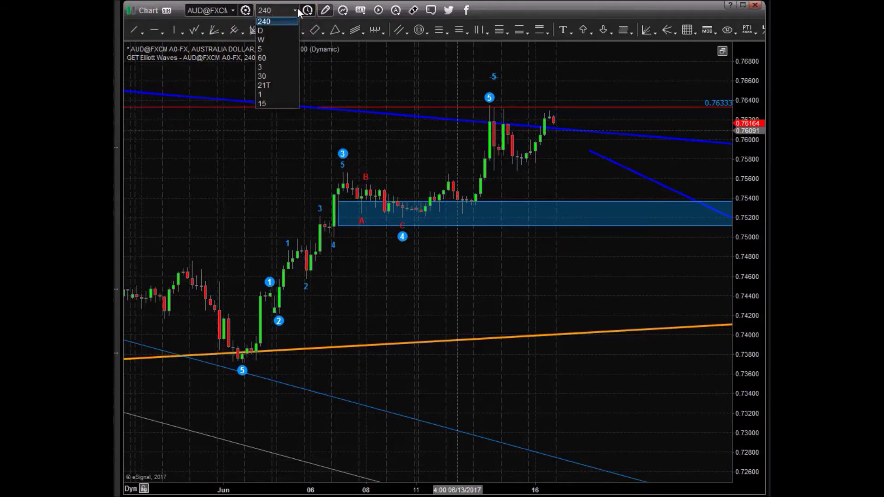
{"action": "left_click", "coordinate": [280, 55]}
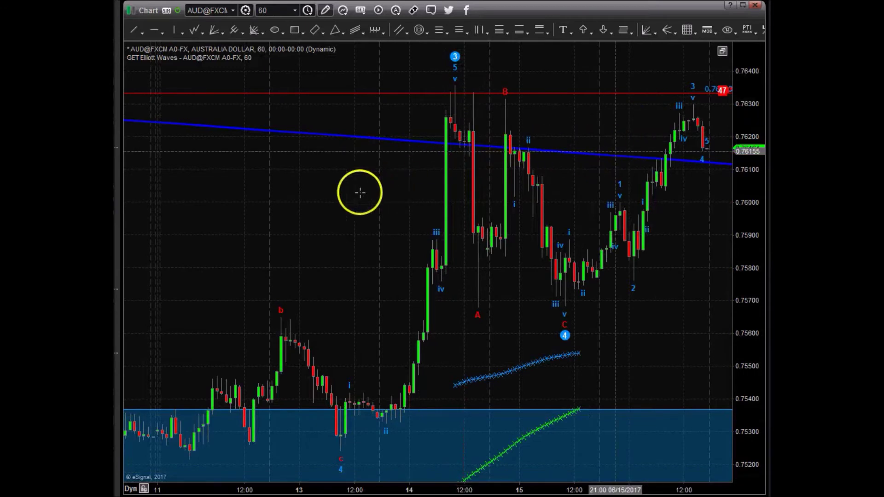
{"action": "left_click_drag", "start_coordinate": [357, 192], "coordinate": [289, 188]}
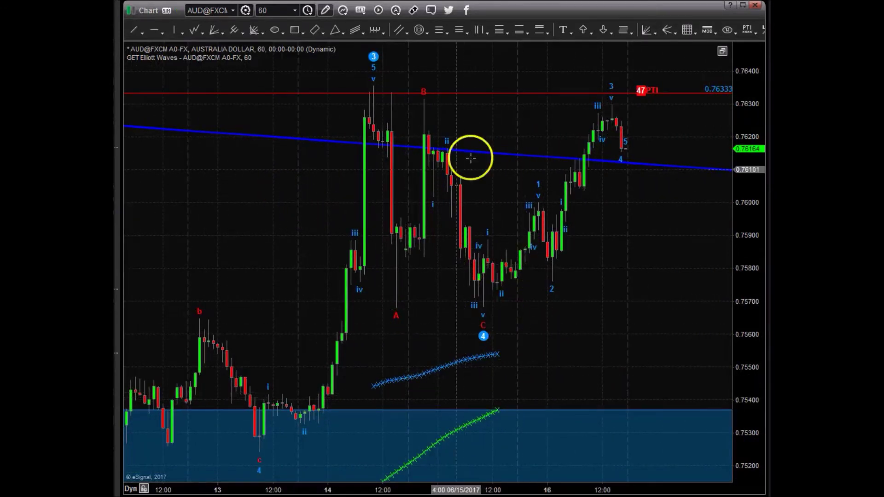
Step: Draw a horizontal line at 0.75683 through the A and C lows and an ellipse around the circled wave 4 low
{"action": "left_click", "coordinate": [156, 35]}
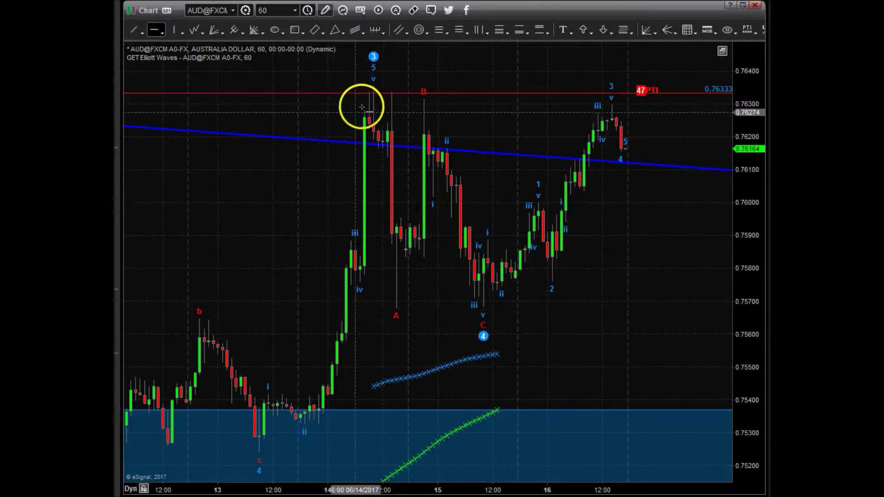
{"action": "left_click", "coordinate": [493, 307]}
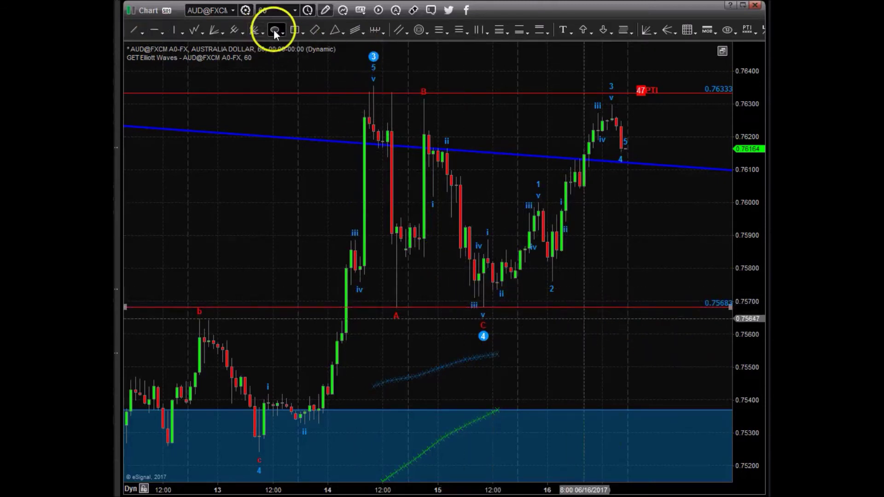
{"action": "left_click_drag", "start_coordinate": [471, 295], "coordinate": [529, 310]}
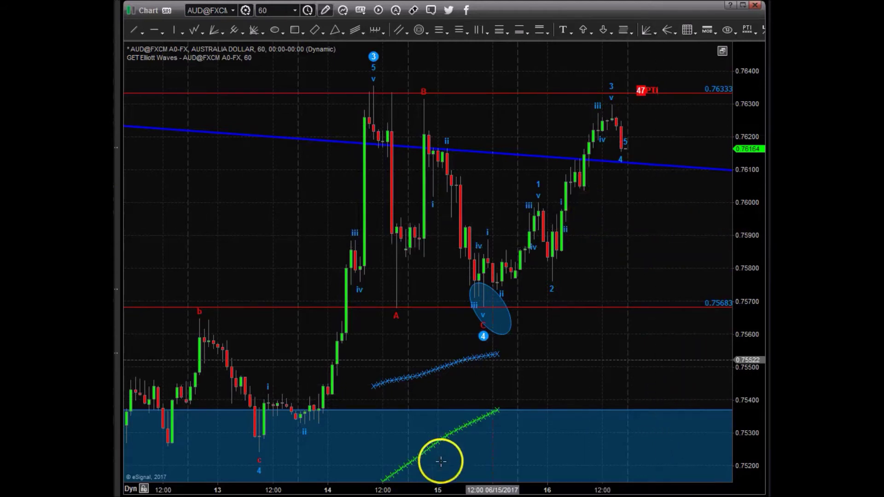
Step: Review the rally since early June on the 60-minute chart, and change the interval to 5 minutes
{"action": "left_click_drag", "start_coordinate": [472, 491], "coordinate": [755, 364]}
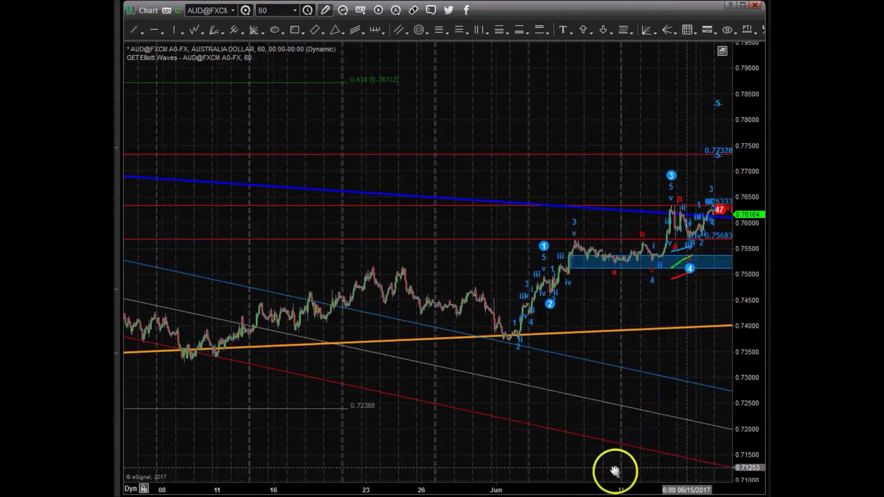
{"action": "left_click_drag", "start_coordinate": [612, 479], "coordinate": [476, 472]}
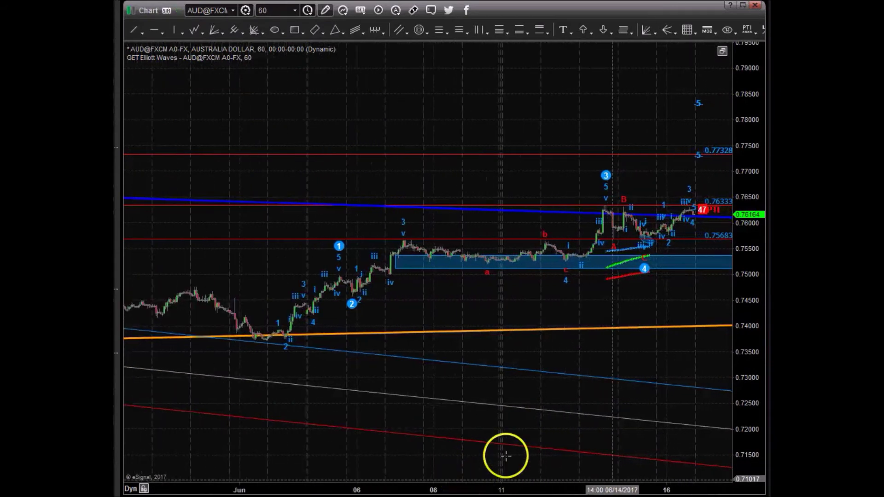
{"action": "left_click_drag", "start_coordinate": [557, 305], "coordinate": [445, 321]}
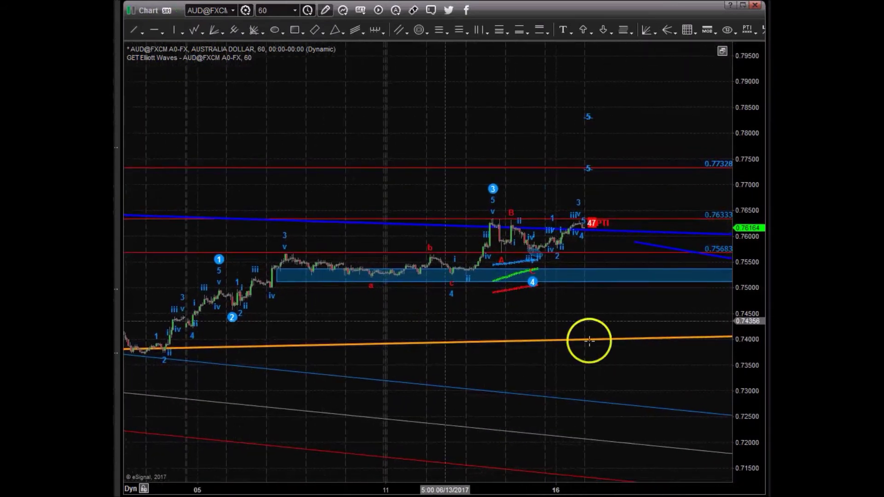
{"action": "left_click_drag", "start_coordinate": [735, 289], "coordinate": [752, 150]}
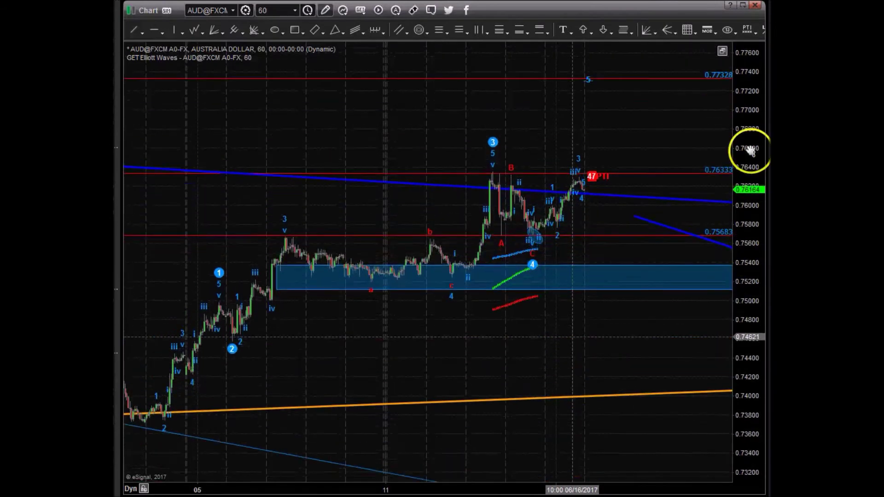
{"action": "left_click_drag", "start_coordinate": [601, 488], "coordinate": [708, 486]}
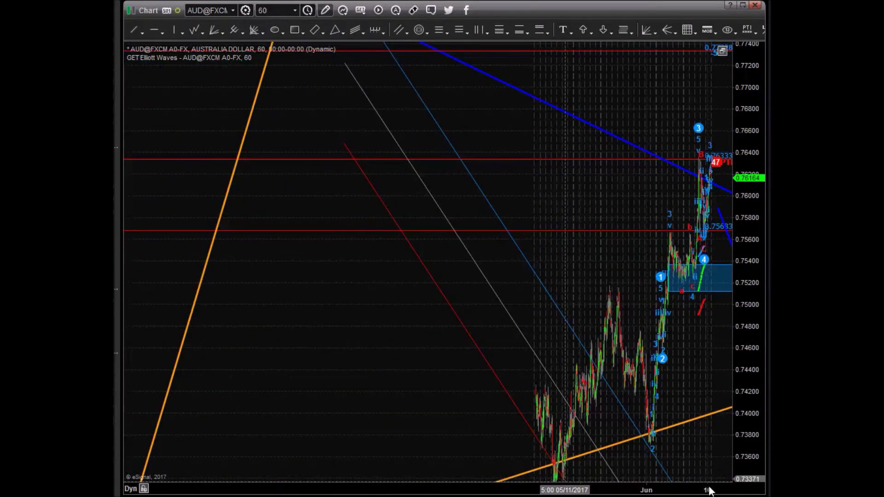
{"action": "left_click_drag", "start_coordinate": [706, 480], "coordinate": [419, 460]}
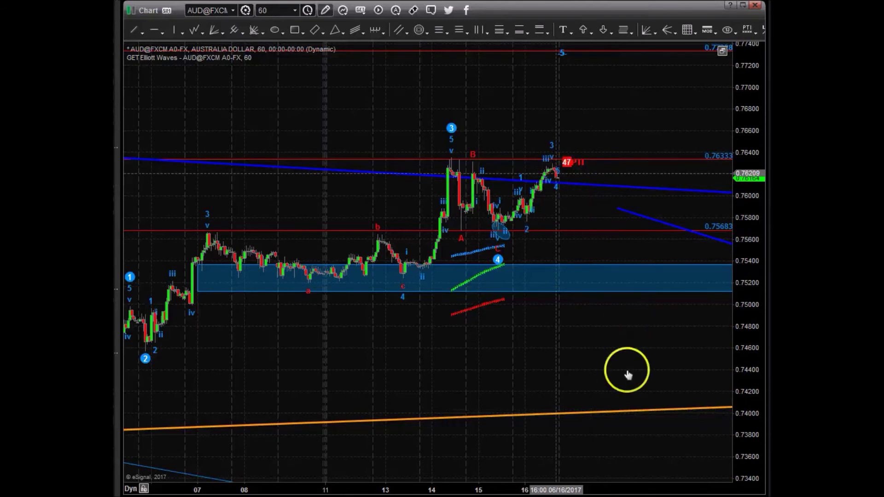
{"action": "left_click", "coordinate": [292, 10]}
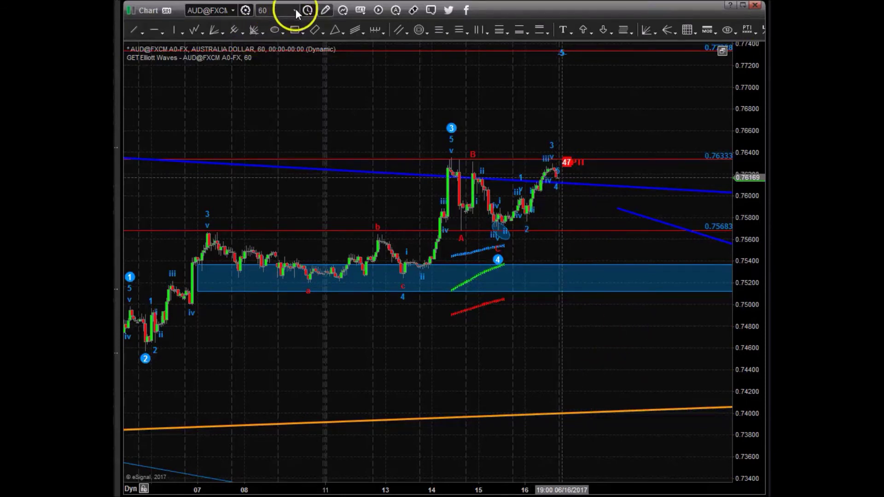
{"action": "left_click", "coordinate": [295, 11]}
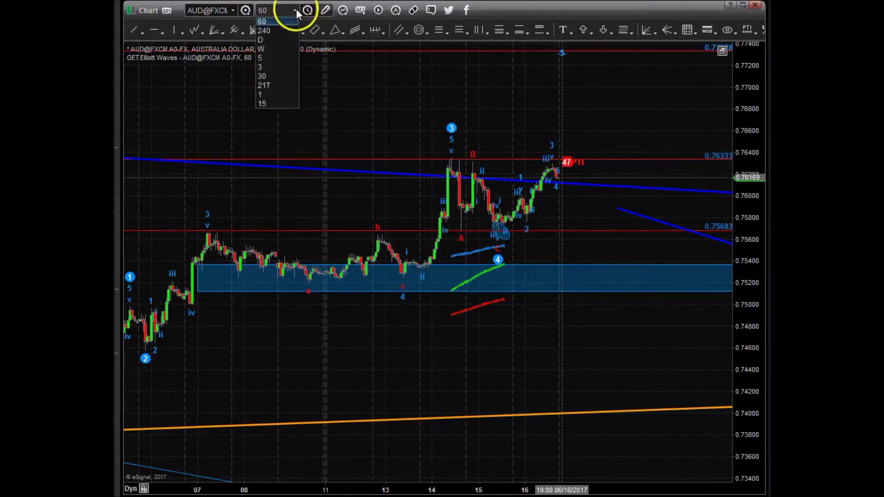
{"action": "left_click", "coordinate": [272, 56]}
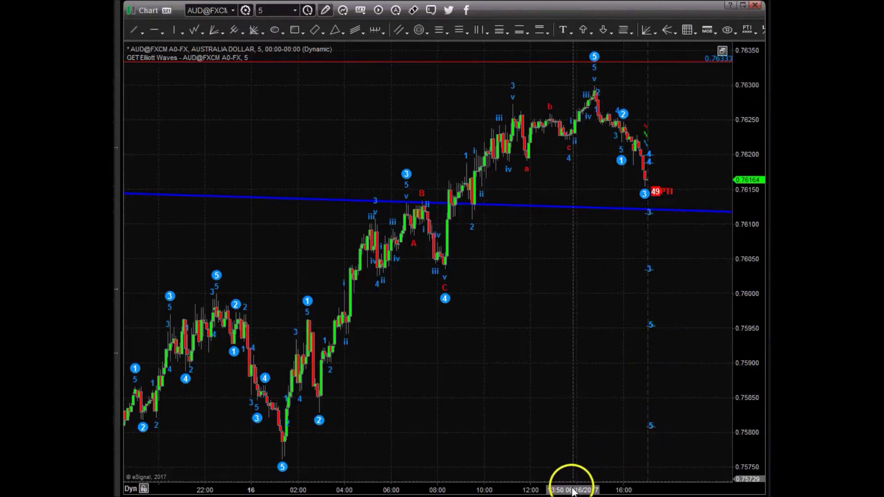
Step: Draw a Fibonacci retracement from the 0.75676 low to the 0.76289 high and move the lower horizontal line to 0.75792
{"action": "scroll", "coordinate": [573, 485], "scroll_direction": "down", "scroll_amount": 3}
{"action": "mouse_move", "coordinate": [736, 290]}
{"action": "left_mouse_down"}
{"action": "mouse_move", "coordinate": [747, 214]}
{"action": "mouse_move", "coordinate": [744, 288]}
{"action": "left_mouse_up"}
{"action": "scroll", "coordinate": [648, 294], "scroll_direction": "down", "scroll_amount": 1}
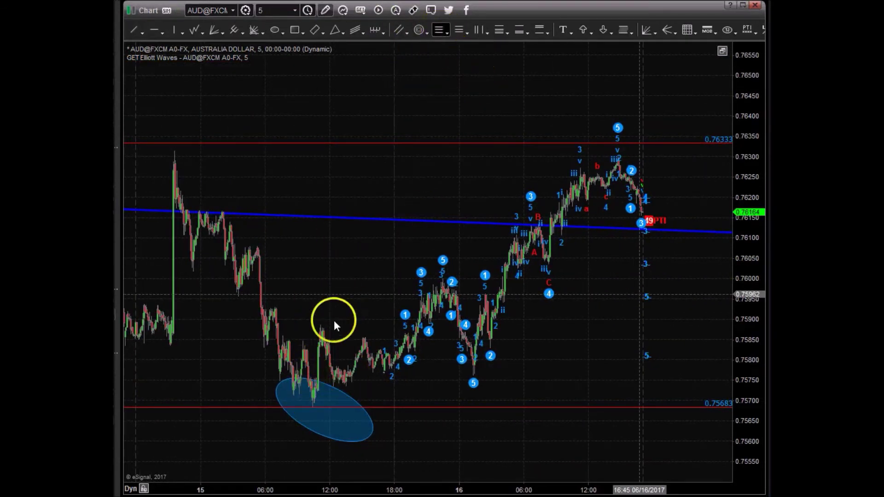
{"action": "mouse_move", "coordinate": [314, 408]}
{"action": "left_mouse_down"}
{"action": "mouse_move", "coordinate": [436, 353]}
{"action": "mouse_move", "coordinate": [608, 233]}
{"action": "mouse_move", "coordinate": [657, 158]}
{"action": "mouse_move", "coordinate": [675, 161]}
{"action": "left_mouse_up"}
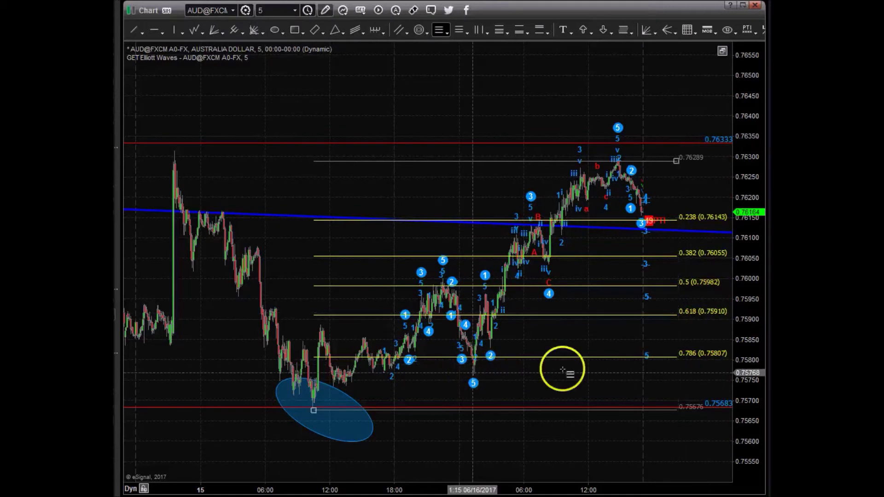
{"action": "left_click", "coordinate": [699, 366]}
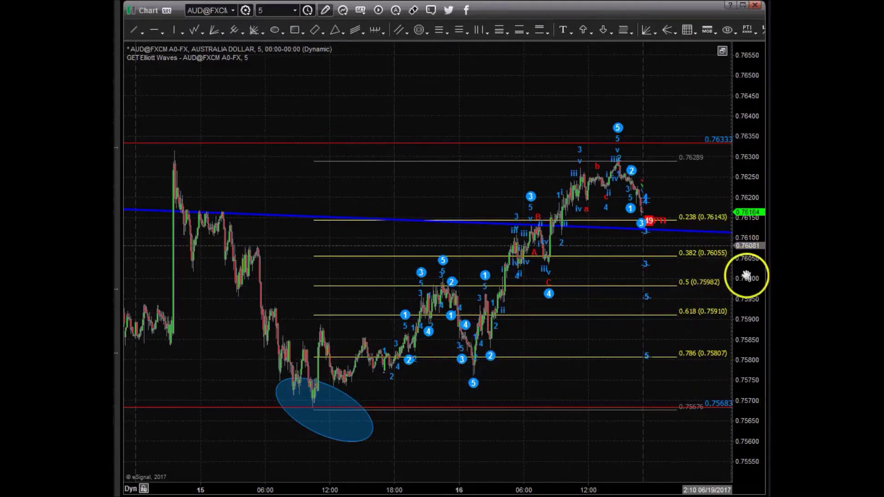
{"action": "left_click_drag", "start_coordinate": [745, 276], "coordinate": [746, 293]}
{"action": "left_click_drag", "start_coordinate": [580, 372], "coordinate": [569, 379]}
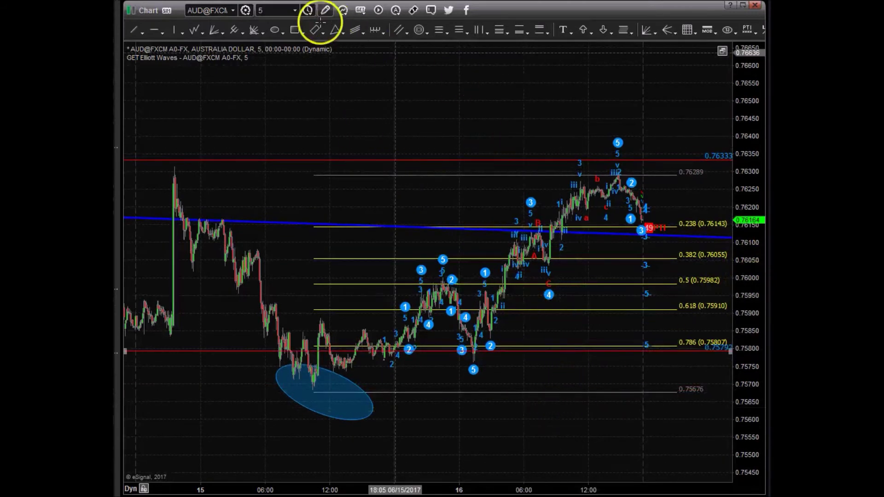
Step: Return the chart to the 60-minute interval, showing the retracement levels, the rectangle zone and the downward arrow
{"action": "left_click", "coordinate": [295, 13]}
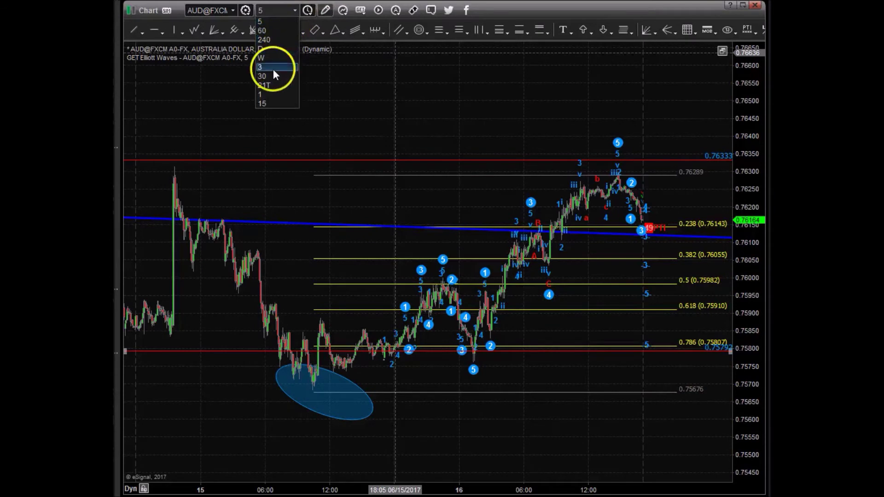
{"action": "left_click", "coordinate": [264, 31]}
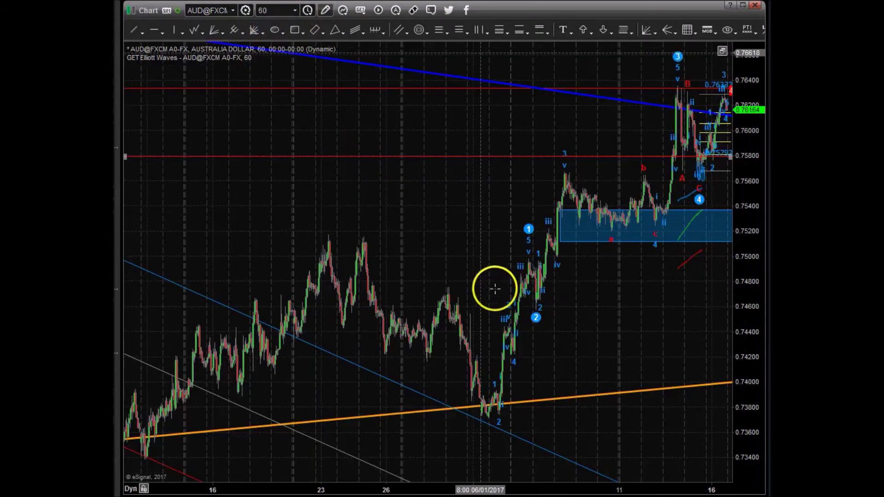
{"action": "left_click_drag", "start_coordinate": [450, 233], "coordinate": [311, 201]}
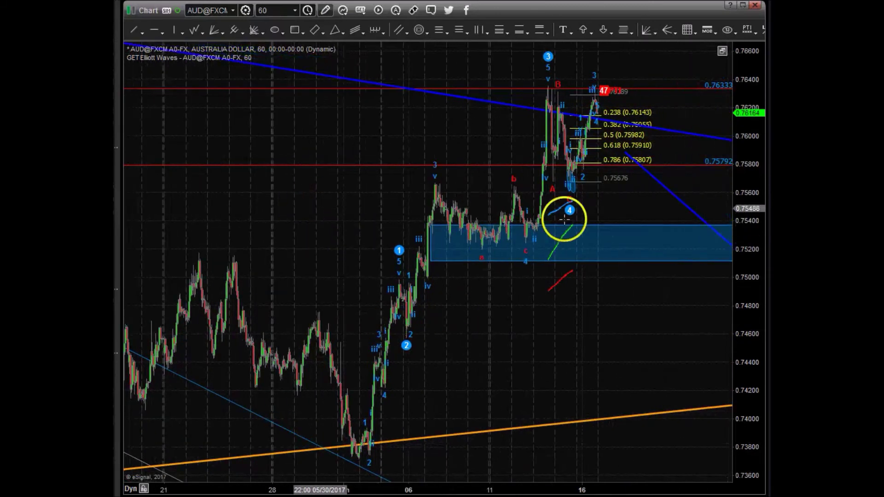
{"action": "left_click_drag", "start_coordinate": [520, 232], "coordinate": [513, 231]}
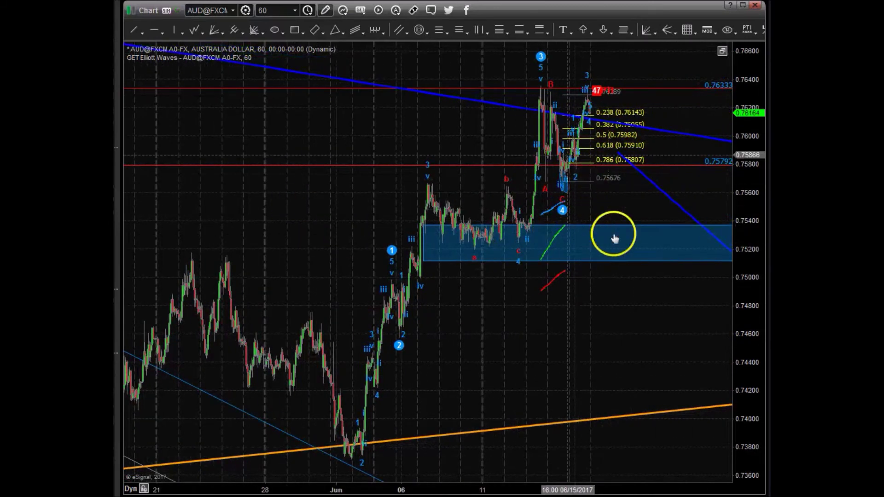
{"action": "right_click", "coordinate": [569, 129]}
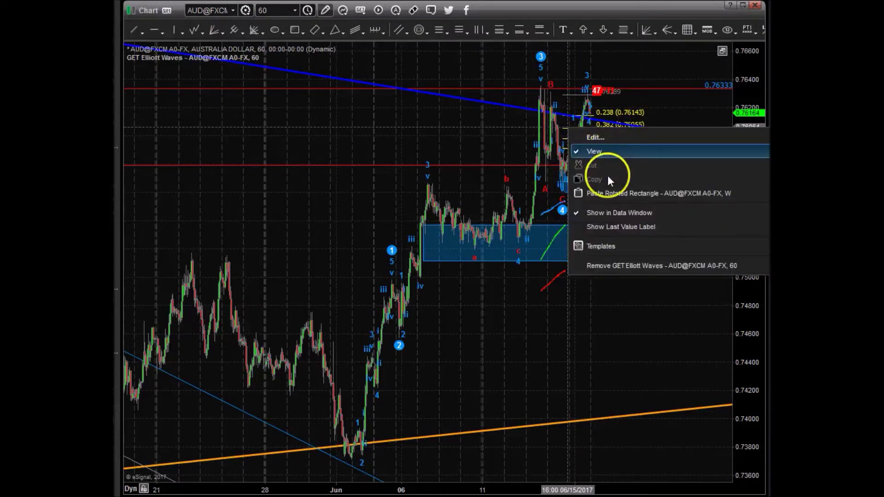
{"action": "left_click", "coordinate": [602, 137]}
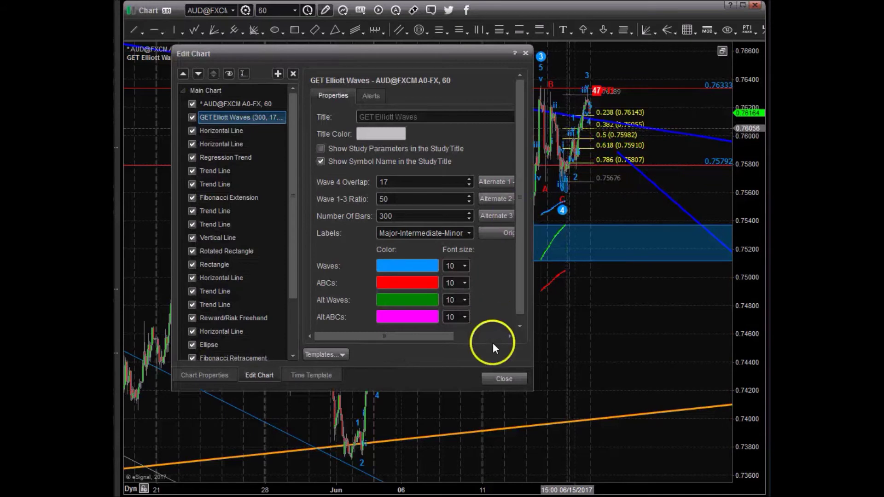
{"action": "left_click", "coordinate": [525, 53]}
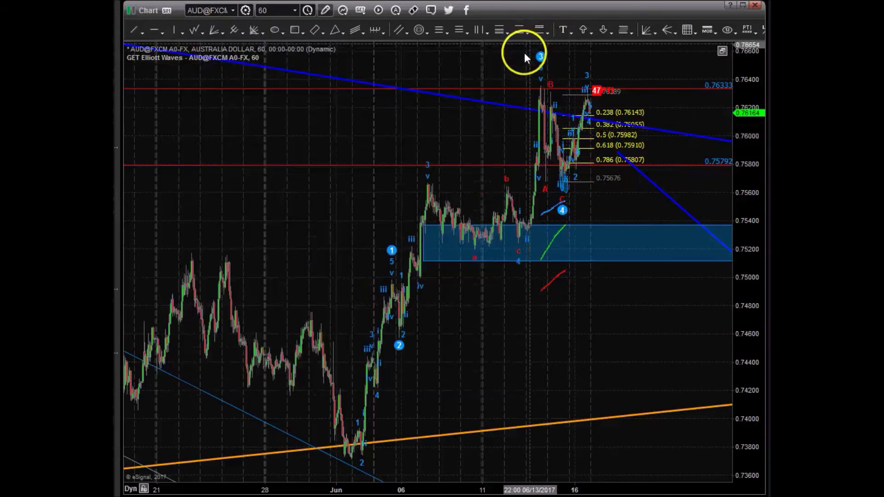
Step: Cut the Fibonacci retracement from the 60-minute chart
{"action": "right_click", "coordinate": [568, 133]}
{"action": "left_click", "coordinate": [590, 165]}
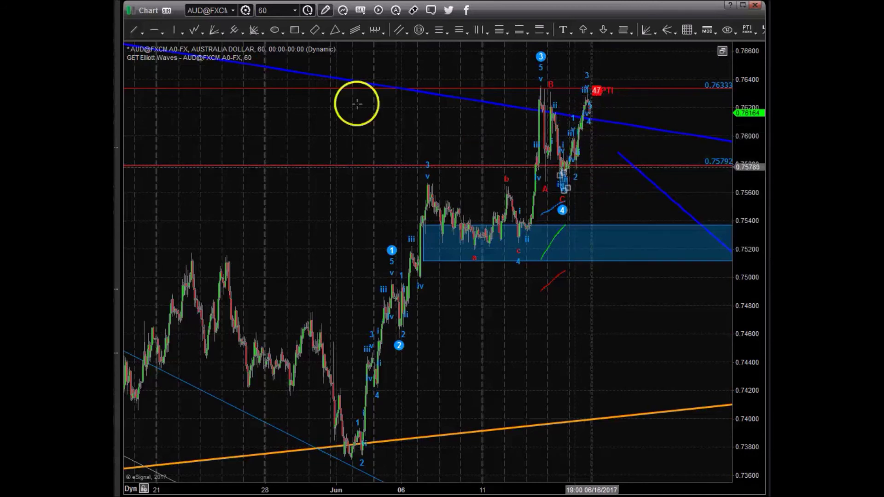
Step: Insert the built-in Stochastic study based on the 60-minute AUD main chart
{"action": "right_click", "coordinate": [390, 61]}
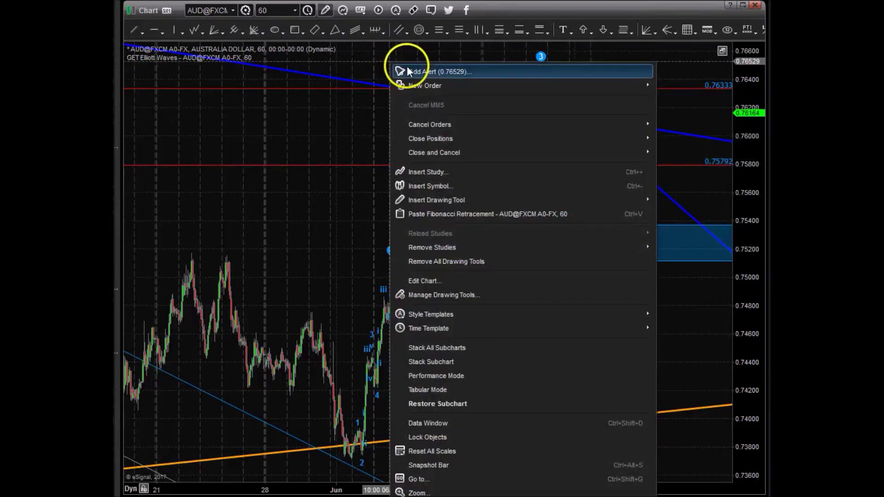
{"action": "left_click", "coordinate": [425, 173]}
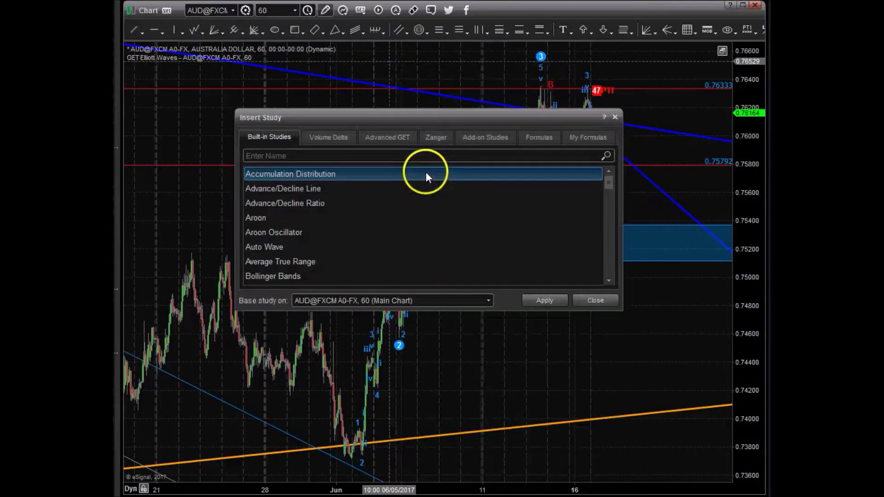
{"action": "left_click_drag", "start_coordinate": [608, 184], "coordinate": [607, 261]}
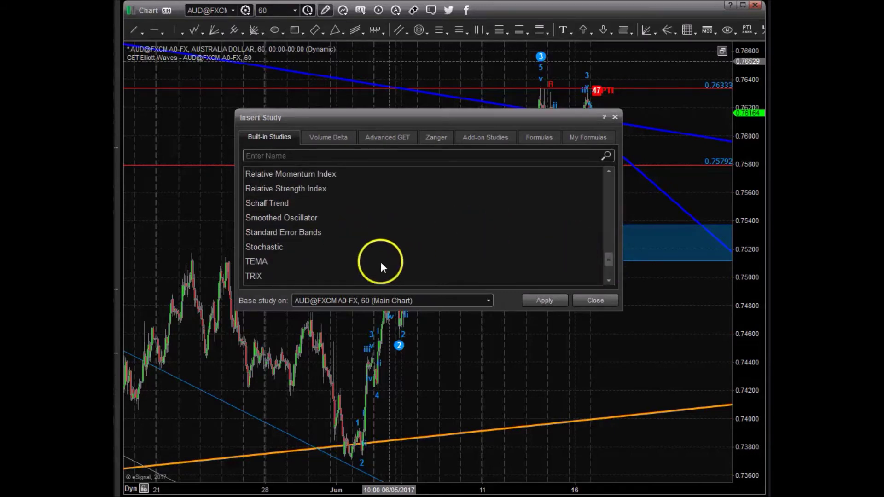
{"action": "left_click", "coordinate": [282, 248]}
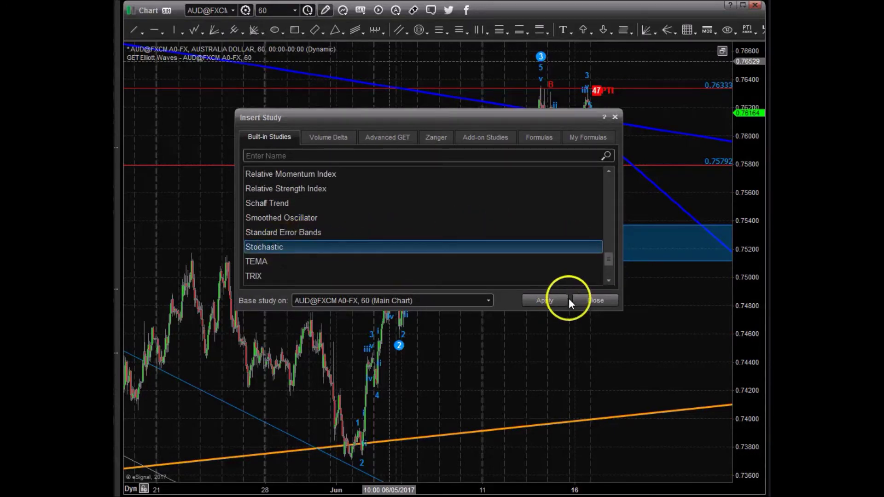
{"action": "left_click", "coordinate": [544, 300]}
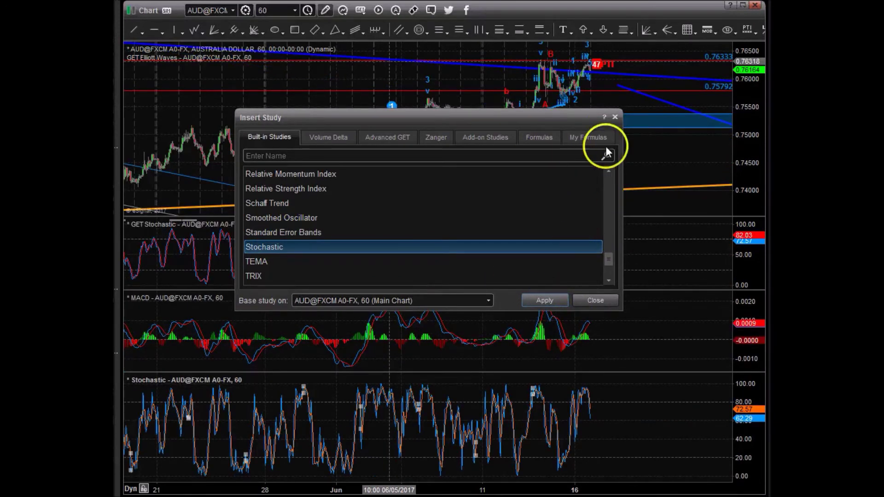
Step: Close the study picker and set the %K Smoothing of the newly inserted Stochastic study to 3
{"action": "left_click", "coordinate": [614, 118]}
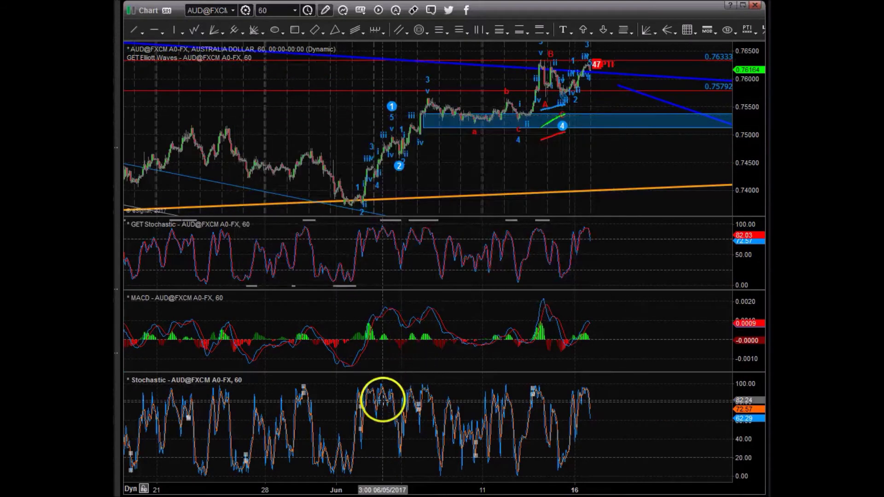
{"action": "right_click", "coordinate": [383, 400]}
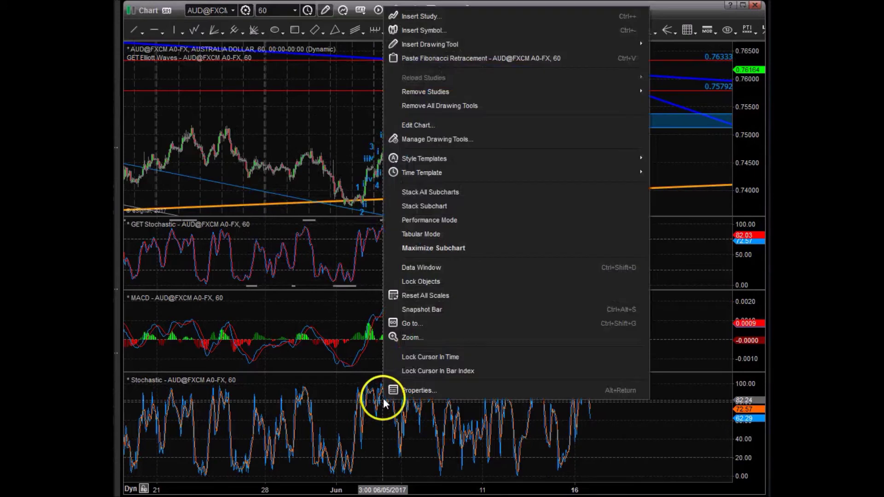
{"action": "left_click", "coordinate": [225, 407]}
{"action": "double_click", "coordinate": [225, 407]}
{"action": "right_click", "coordinate": [224, 401]}
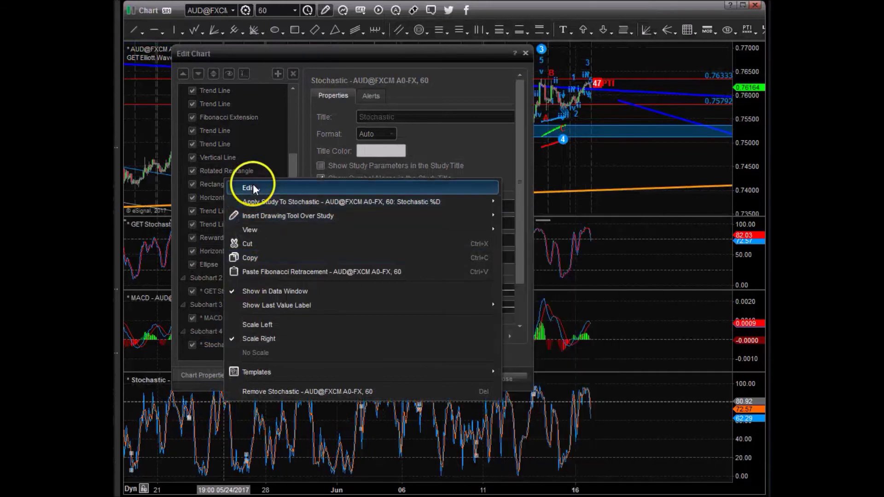
{"action": "left_click", "coordinate": [253, 184]}
{"action": "left_click", "coordinate": [389, 225]}
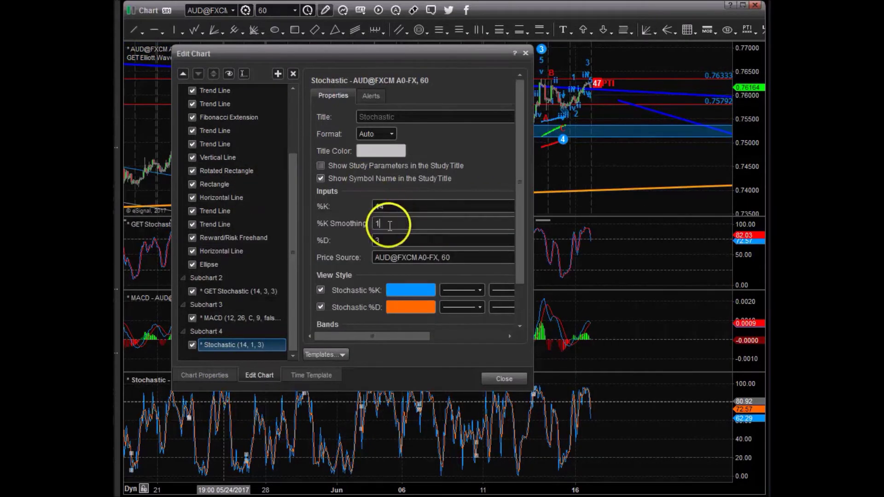
{"action": "key", "text": "shift+Home"}
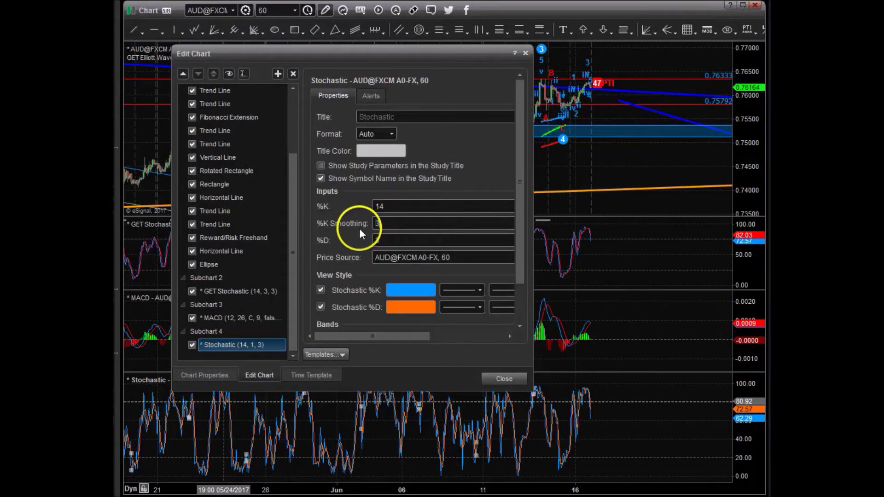
{"action": "type", "text": "3"}
{"action": "left_click", "coordinate": [505, 379]}
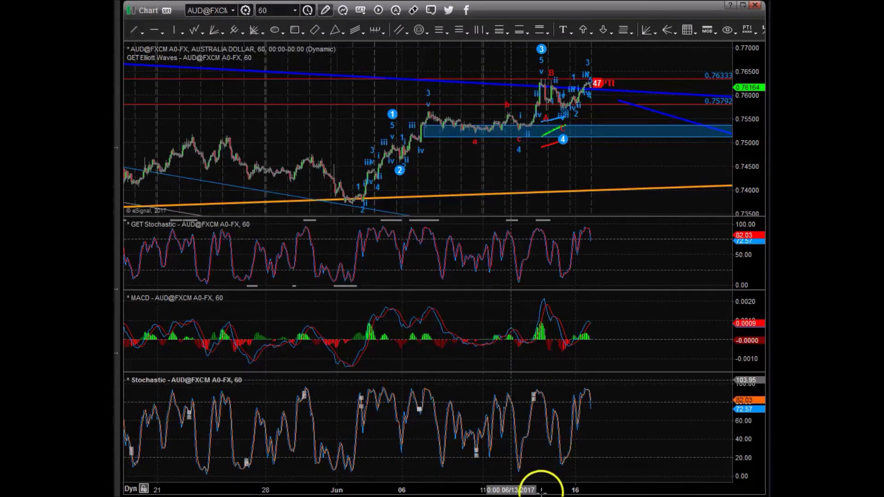
Step: Stretch the time axis around the latest June bars and cut the built-in Stochastic study from the chart
{"action": "left_click_drag", "start_coordinate": [541, 493], "coordinate": [407, 477]}
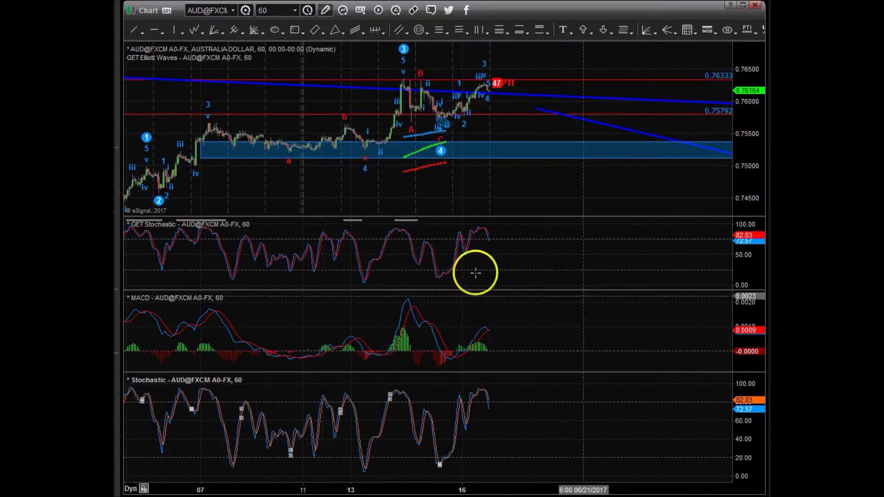
{"action": "right_click", "coordinate": [473, 398]}
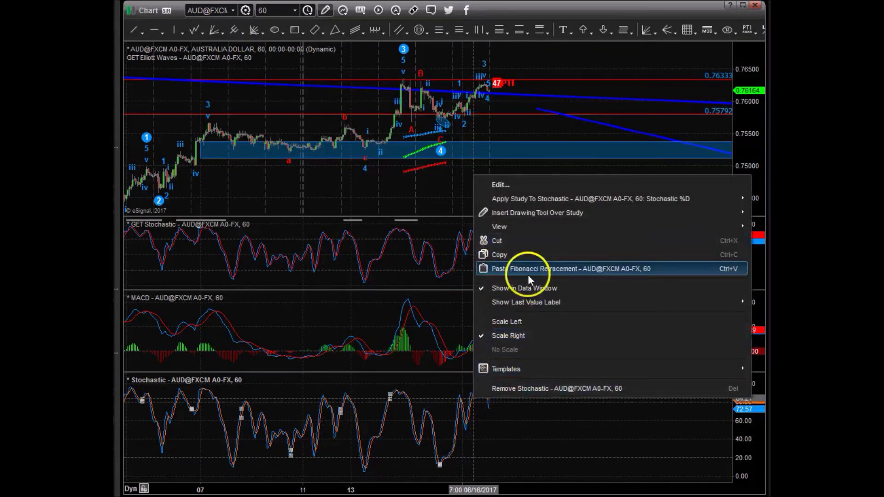
{"action": "left_click", "coordinate": [504, 241]}
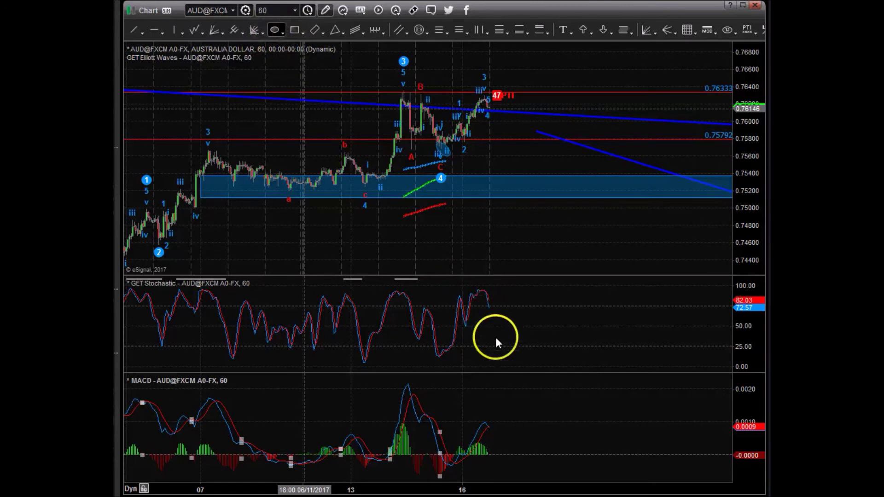
Step: Draw a small ellipse at the 25 level of the GET Stochastic, just after the latest bar, and enlarge the recent price action
{"action": "left_click_drag", "start_coordinate": [505, 348], "coordinate": [527, 346]}
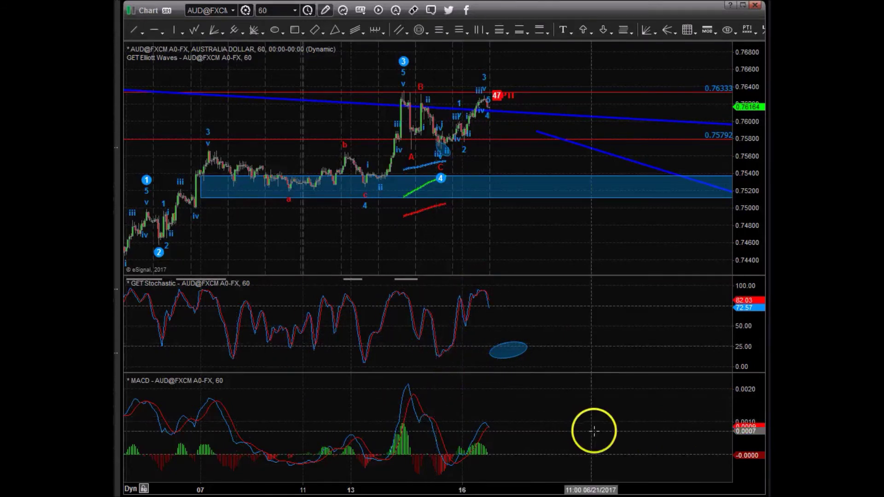
{"action": "left_click_drag", "start_coordinate": [533, 483], "coordinate": [475, 483]}
{"action": "left_click_drag", "start_coordinate": [462, 196], "coordinate": [572, 207]}
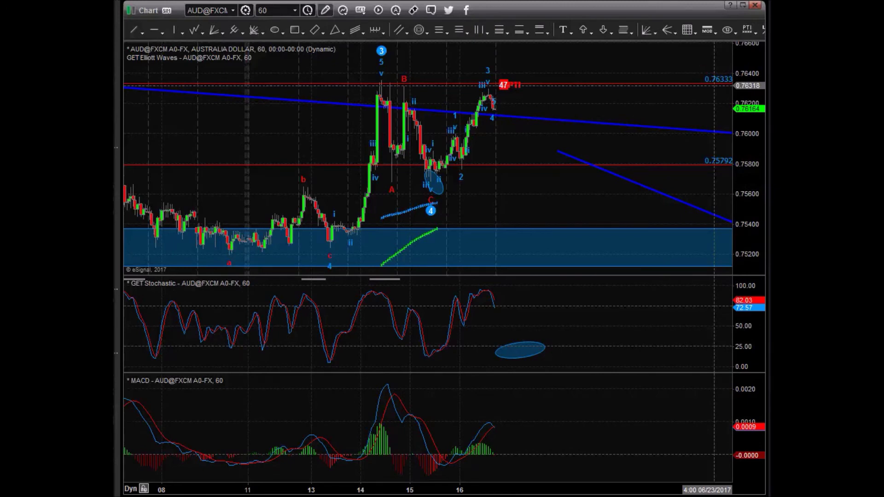
Step: Switch to Chrome and bring up the Forex Factory calendar for Jun 19 to Jun 26, 2017
{"action": "left_click", "coordinate": [249, 496]}
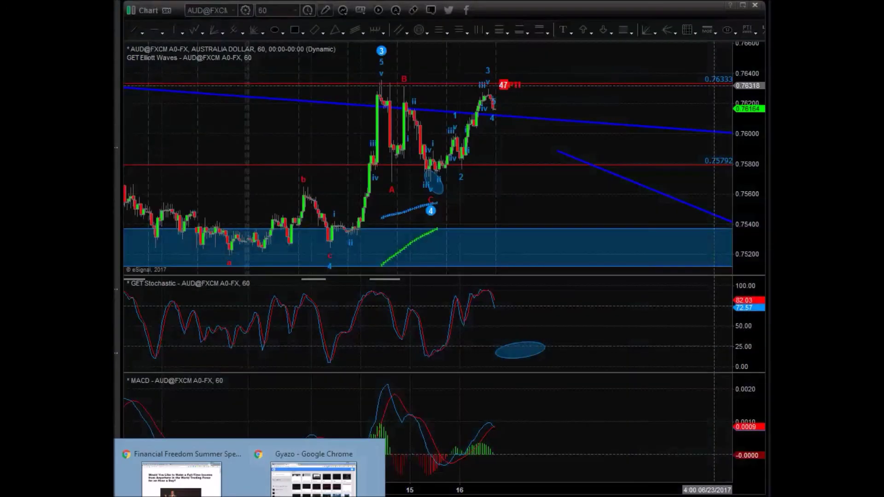
{"action": "left_click", "coordinate": [194, 456]}
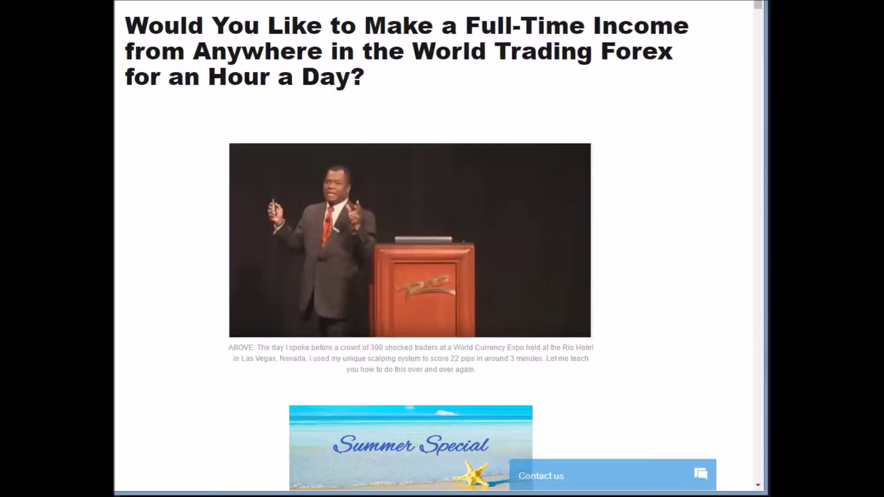
{"action": "key", "text": "ctrl+Tab"}
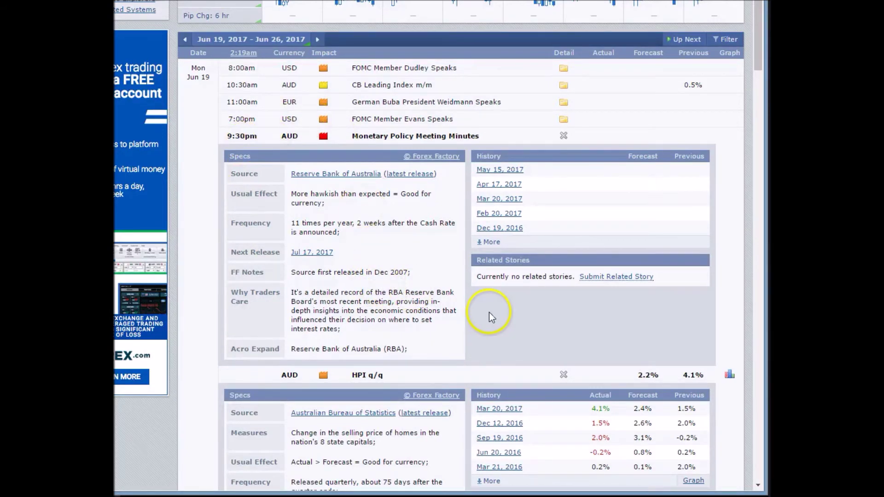
Step: Examine the calendar's events from the AUD Monetary Policy Meeting Minutes and HPI q/q through Monday Jun 26
{"action": "scroll", "coordinate": [489, 313], "scroll_direction": "down", "scroll_amount": 2}
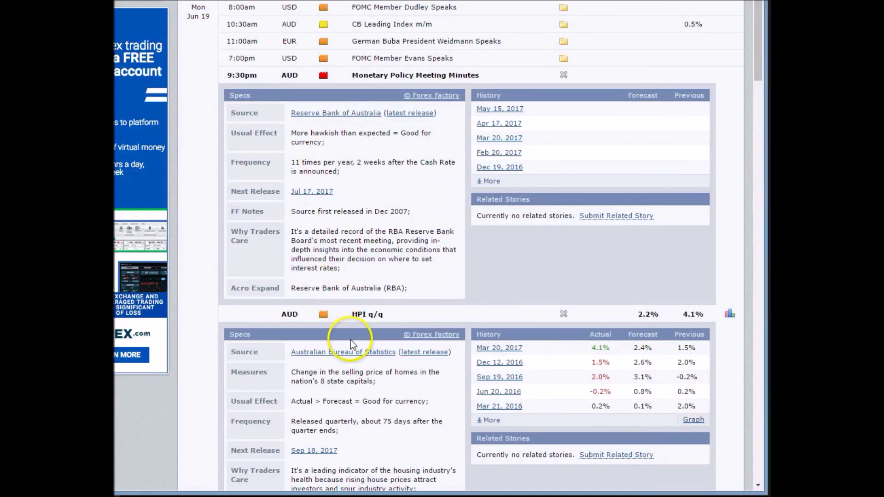
{"action": "scroll", "coordinate": [350, 340], "scroll_direction": "down", "scroll_amount": 8}
{"action": "scroll", "coordinate": [364, 331], "scroll_direction": "down", "scroll_amount": 2}
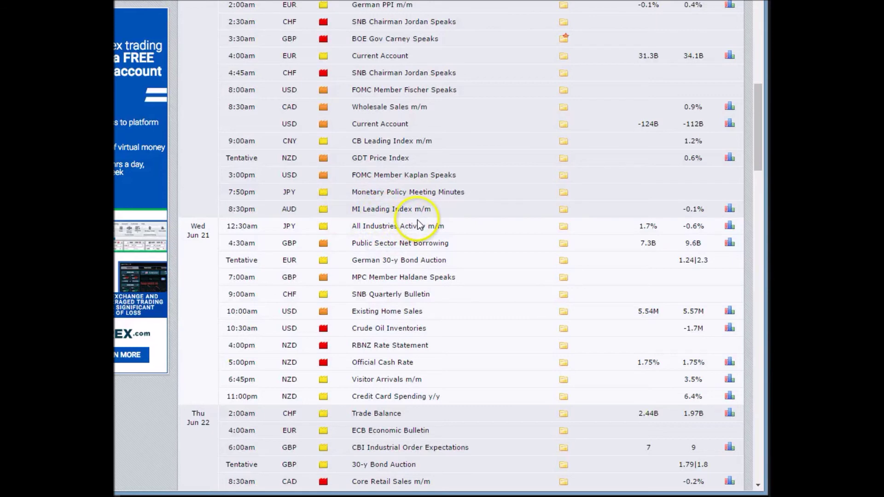
{"action": "scroll", "coordinate": [418, 221], "scroll_direction": "down", "scroll_amount": 3}
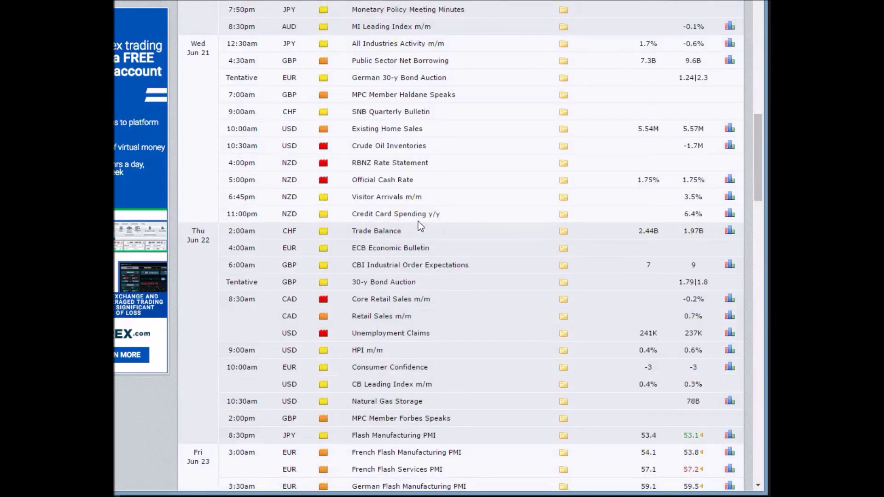
{"action": "scroll", "coordinate": [418, 222], "scroll_direction": "down", "scroll_amount": 3}
{"action": "scroll", "coordinate": [418, 222], "scroll_direction": "down", "scroll_amount": 4}
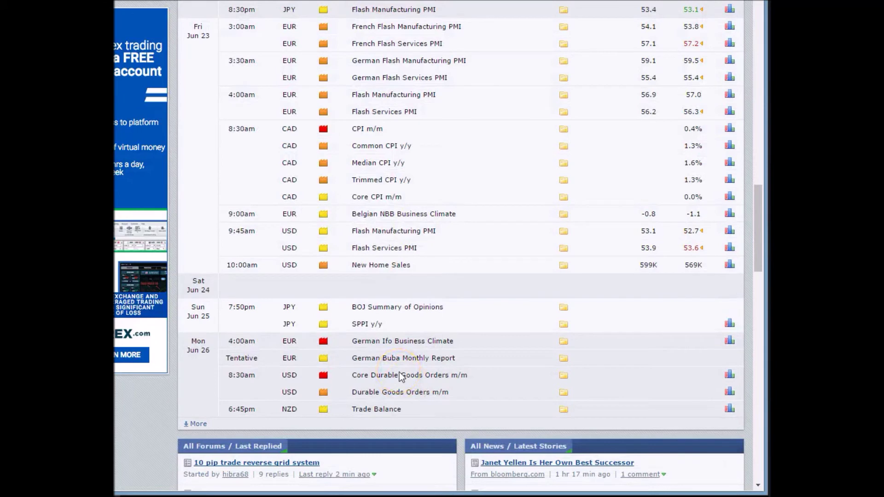
{"action": "scroll", "coordinate": [399, 372], "scroll_direction": "up", "scroll_amount": 10}
{"action": "scroll", "coordinate": [443, 372], "scroll_direction": "up", "scroll_amount": 6}
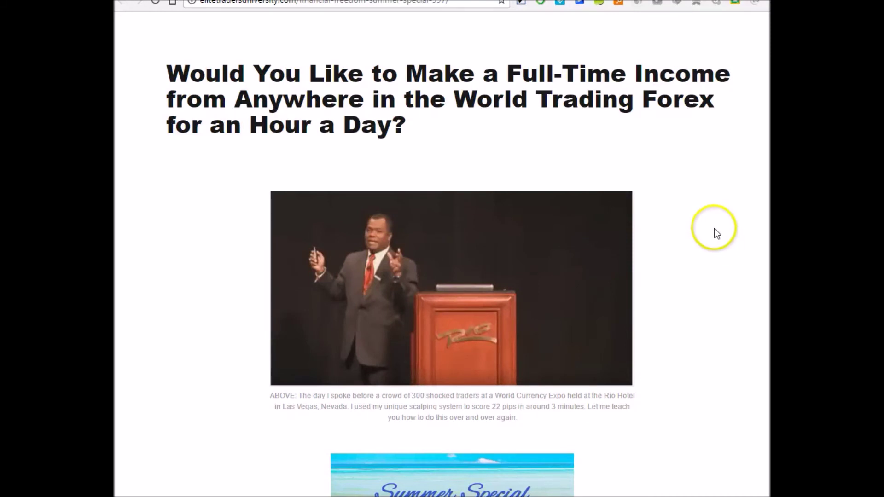
Step: Read the Summer Special page's enrolment offer, flash-sale countdown and savings heading for the Pip and Run Express video course
{"action": "scroll", "coordinate": [714, 228], "scroll_direction": "down", "scroll_amount": 5}
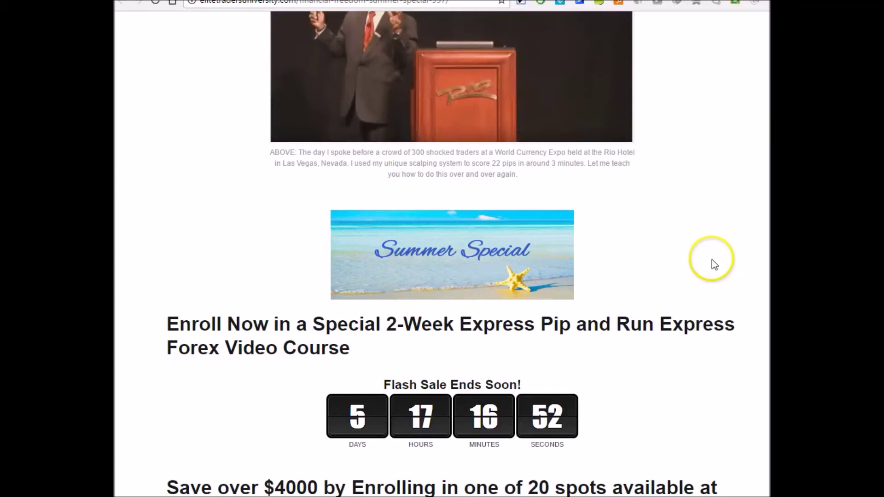
{"action": "scroll", "coordinate": [715, 264], "scroll_direction": "down", "scroll_amount": 4}
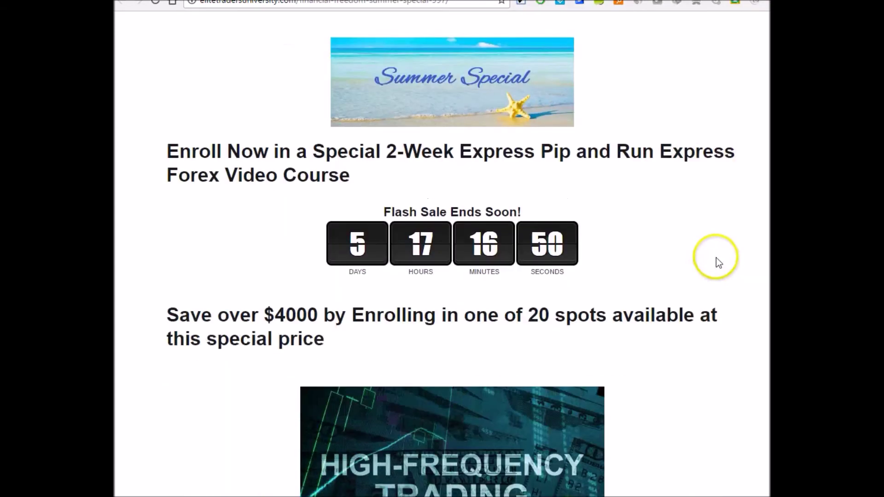
{"action": "scroll", "coordinate": [716, 259], "scroll_direction": "down", "scroll_amount": 2}
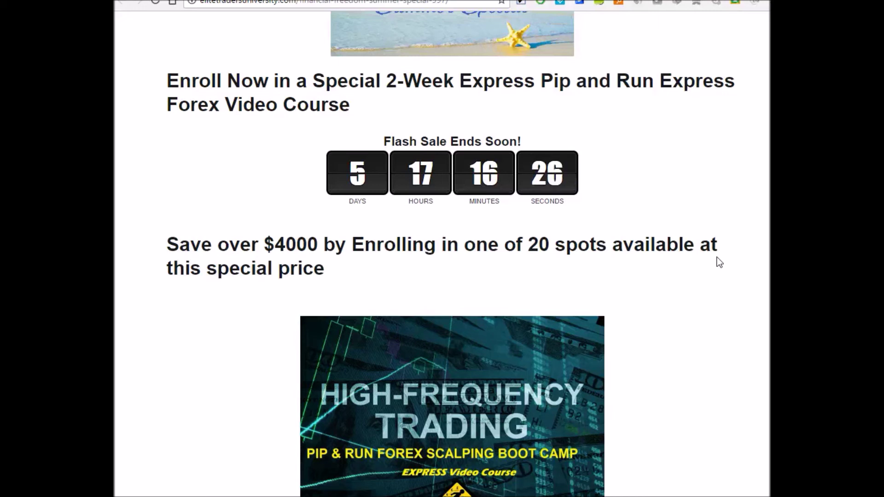
{"action": "left_click", "coordinate": [703, 314]}
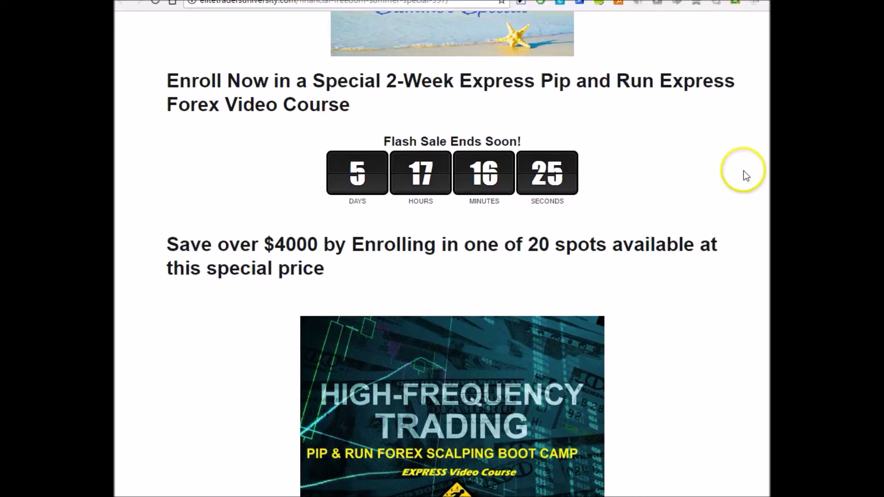
{"action": "left_click", "coordinate": [676, 305]}
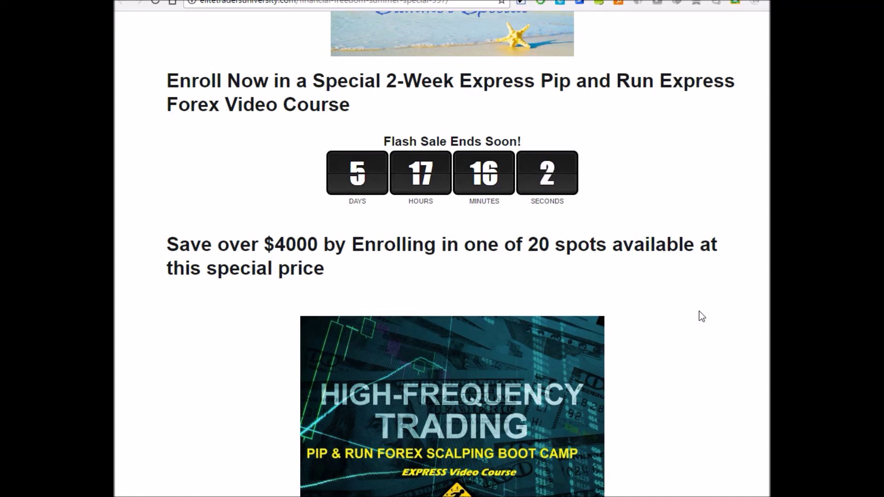
{"action": "left_click", "coordinate": [651, 313]}
{"action": "scroll", "coordinate": [653, 317], "scroll_direction": "down", "scroll_amount": 1}
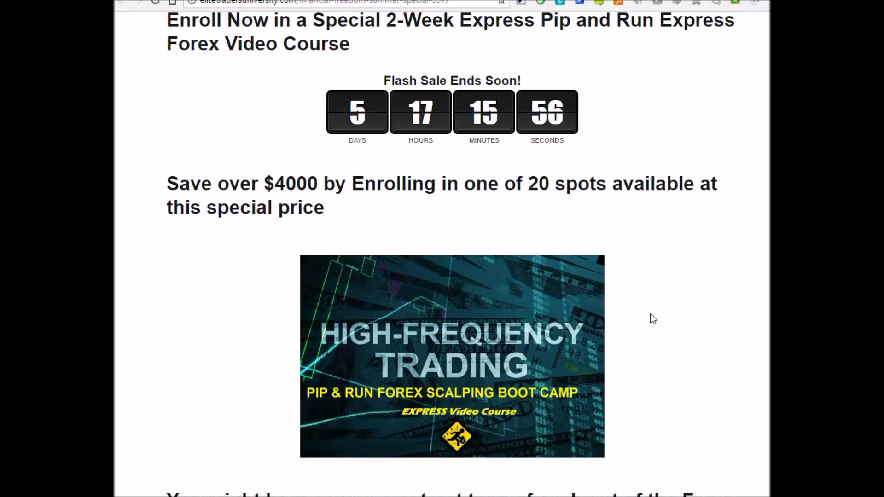
Step: Examine the GBPJPY trade history image on the course page and the three benefit boxes under "Do you want results like these?"
{"action": "scroll", "coordinate": [653, 317], "scroll_direction": "down", "scroll_amount": 5}
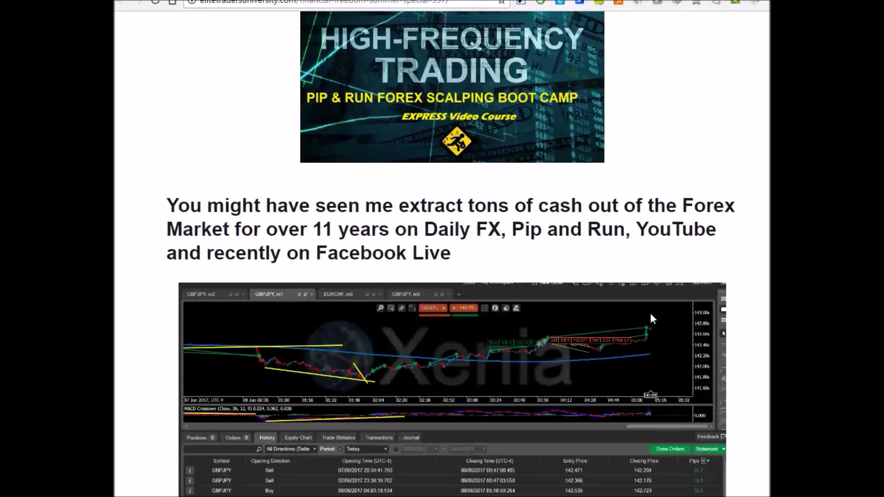
{"action": "scroll", "coordinate": [651, 317], "scroll_direction": "down", "scroll_amount": 1}
{"action": "scroll", "coordinate": [650, 318], "scroll_direction": "down", "scroll_amount": 2}
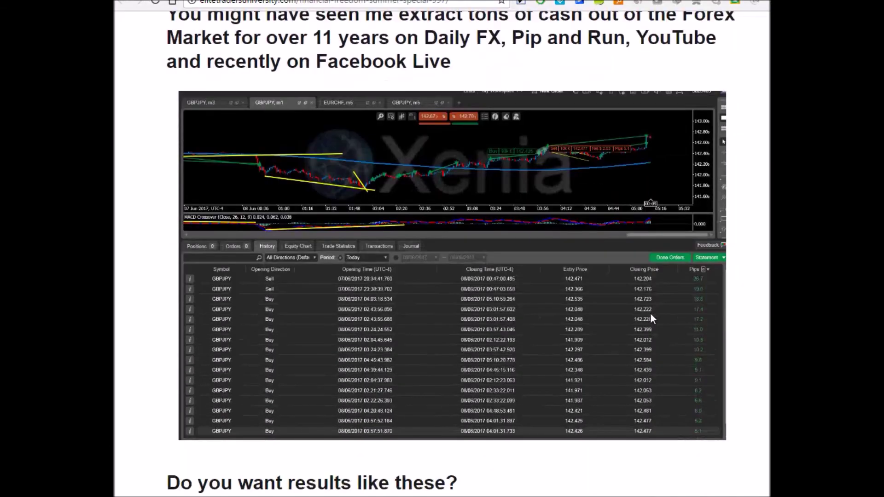
{"action": "scroll", "coordinate": [650, 317], "scroll_direction": "up", "scroll_amount": 1}
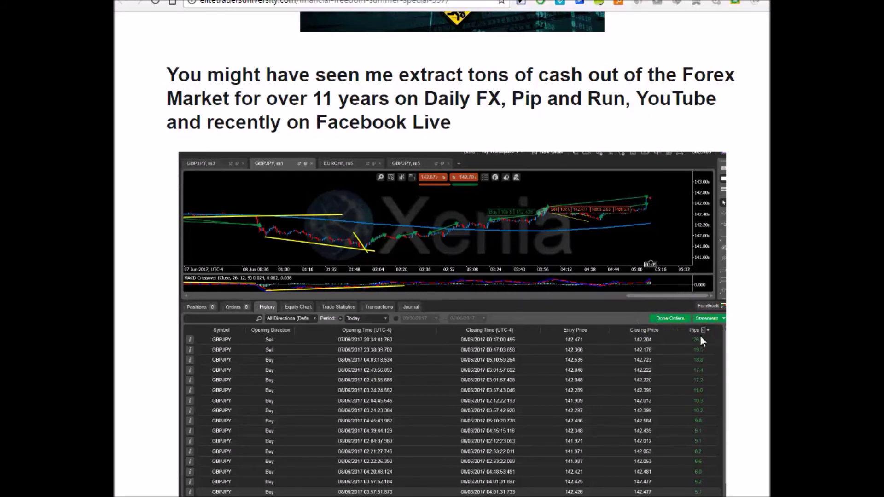
{"action": "scroll", "coordinate": [695, 331], "scroll_direction": "down", "scroll_amount": 2}
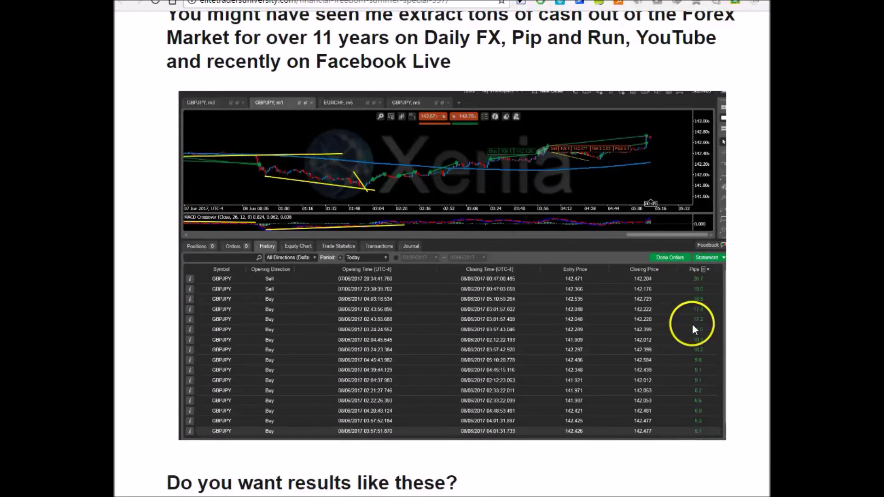
{"action": "scroll", "coordinate": [695, 329], "scroll_direction": "down", "scroll_amount": 1}
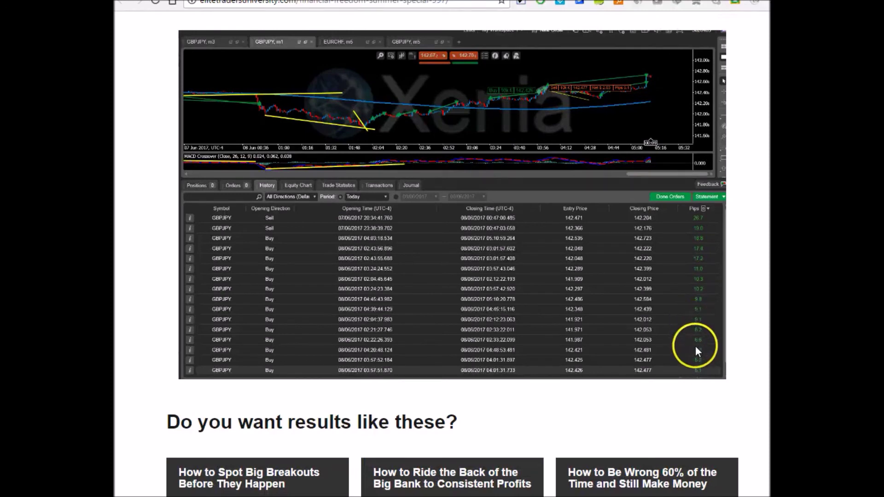
{"action": "scroll", "coordinate": [697, 347], "scroll_direction": "down", "scroll_amount": 3}
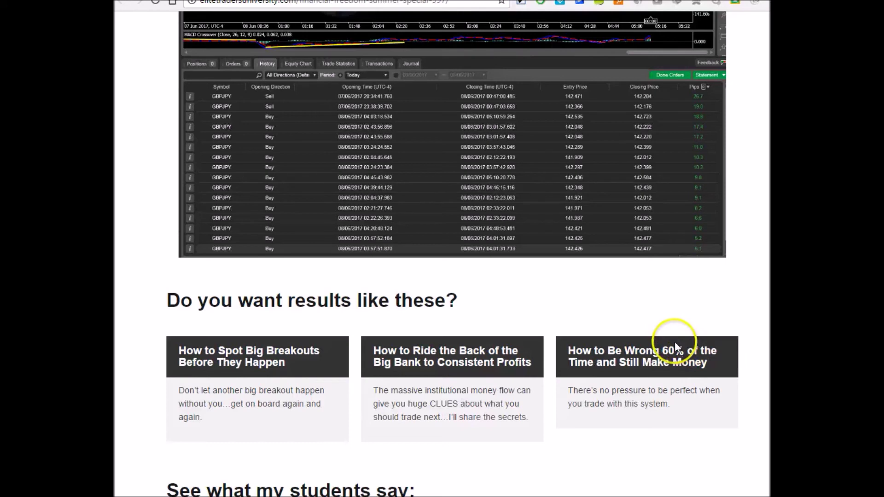
{"action": "scroll", "coordinate": [677, 360], "scroll_direction": "up", "scroll_amount": 3}
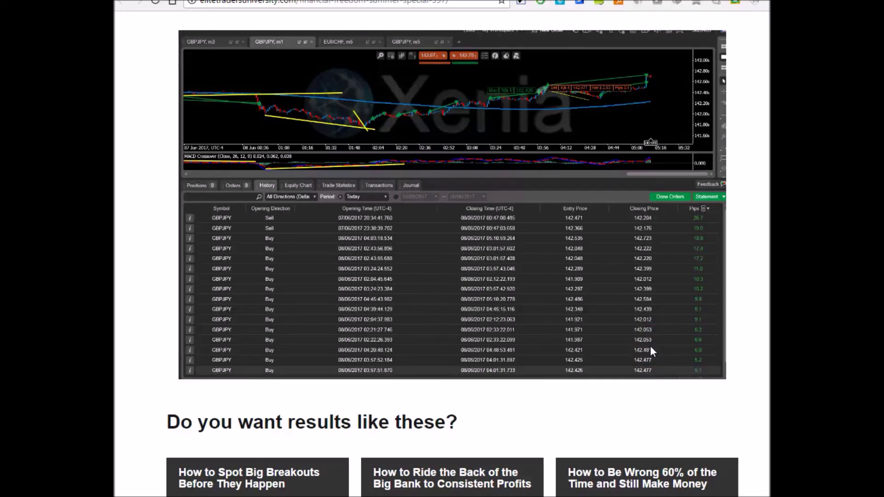
{"action": "scroll", "coordinate": [652, 350], "scroll_direction": "down", "scroll_amount": 1}
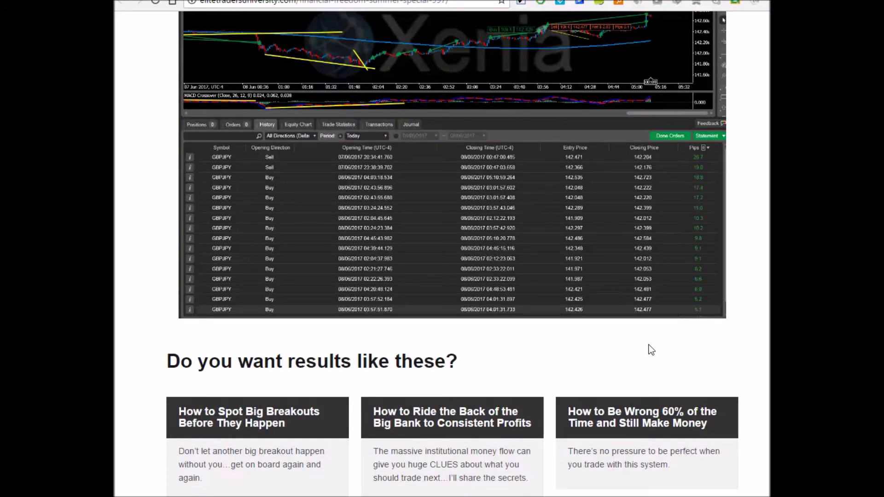
{"action": "scroll", "coordinate": [651, 350], "scroll_direction": "down", "scroll_amount": 1}
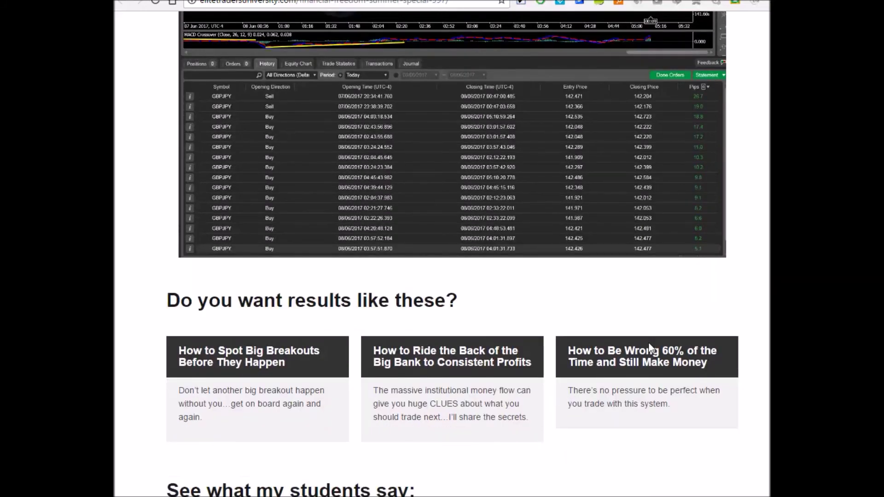
{"action": "scroll", "coordinate": [650, 348], "scroll_direction": "down", "scroll_amount": 1}
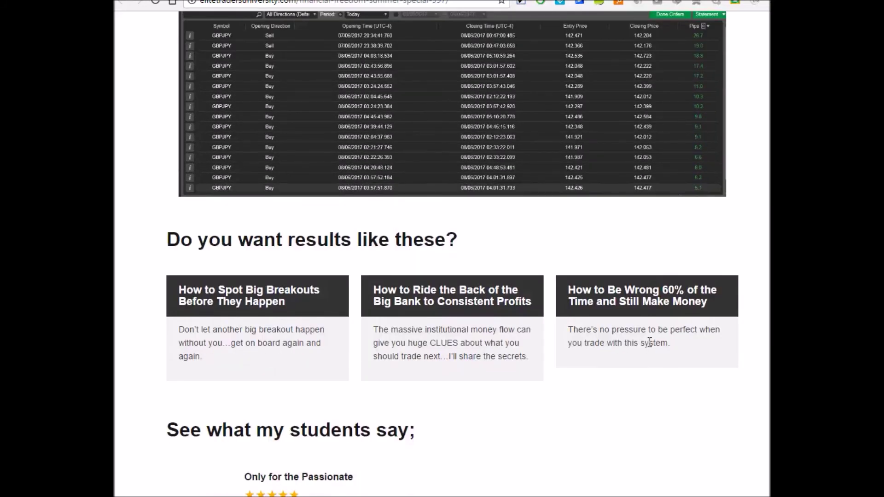
Step: Read the student testimonials under "See what my students say;", from "Only for the Passionate" down to the last review
{"action": "scroll", "coordinate": [649, 342], "scroll_direction": "down", "scroll_amount": 1}
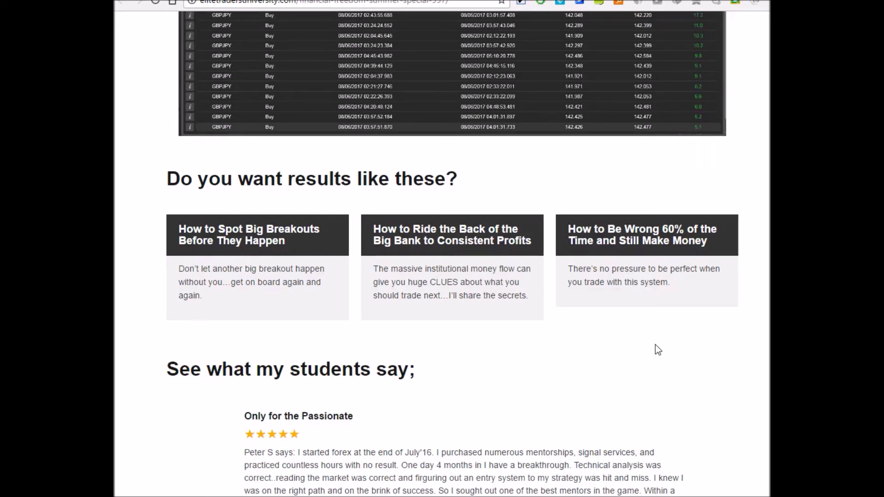
{"action": "scroll", "coordinate": [657, 349], "scroll_direction": "down", "scroll_amount": 4}
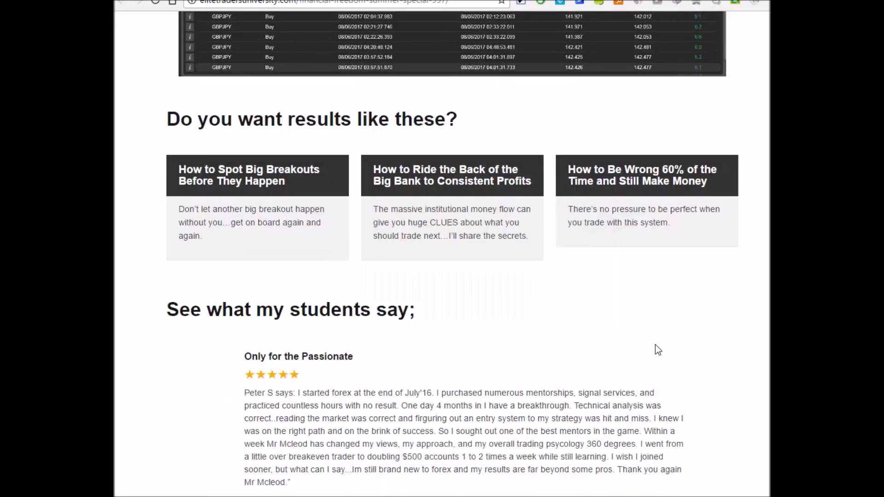
{"action": "scroll", "coordinate": [657, 345], "scroll_direction": "down", "scroll_amount": 3}
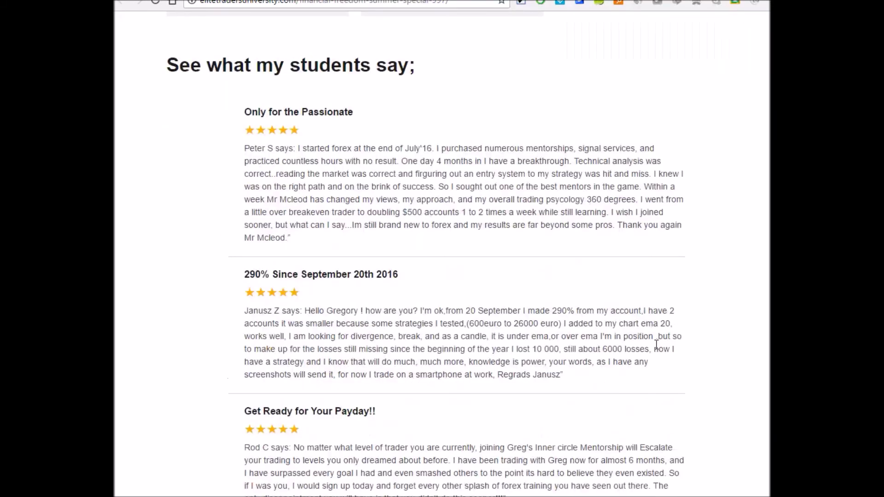
{"action": "scroll", "coordinate": [657, 345], "scroll_direction": "down", "scroll_amount": 1}
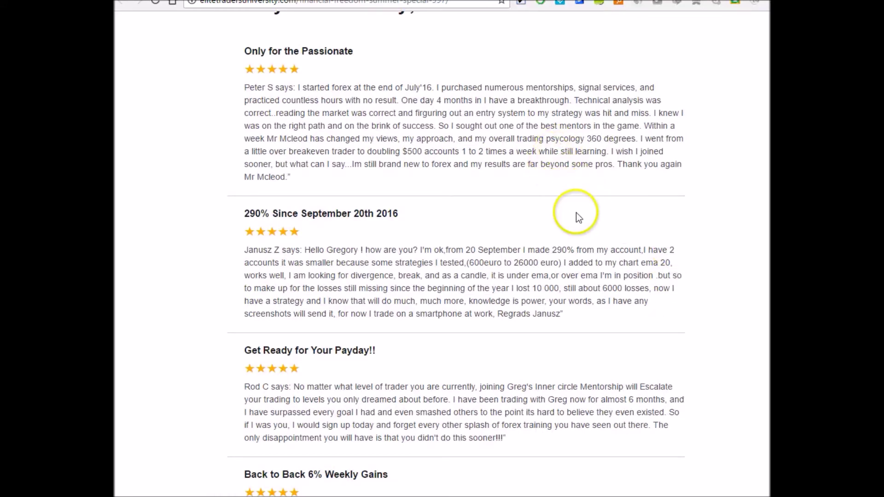
{"action": "scroll", "coordinate": [584, 219], "scroll_direction": "down", "scroll_amount": 2}
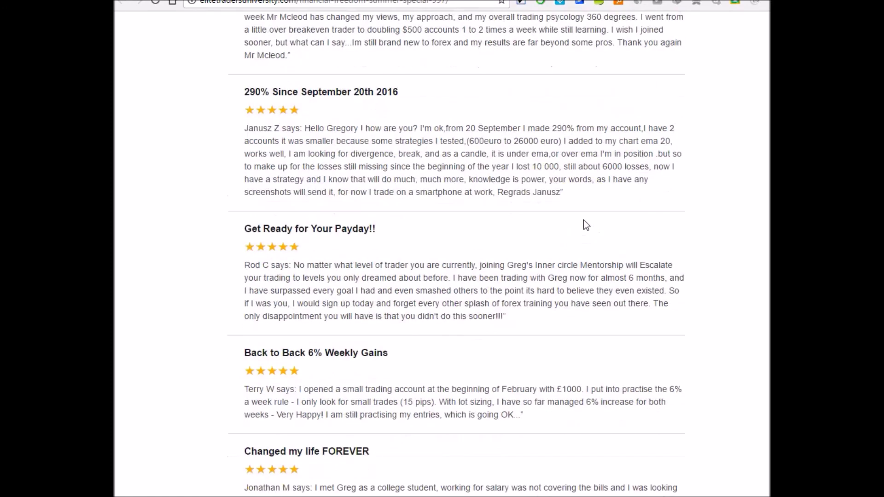
{"action": "scroll", "coordinate": [585, 221], "scroll_direction": "down", "scroll_amount": 1}
{"action": "scroll", "coordinate": [585, 221], "scroll_direction": "down", "scroll_amount": 1}
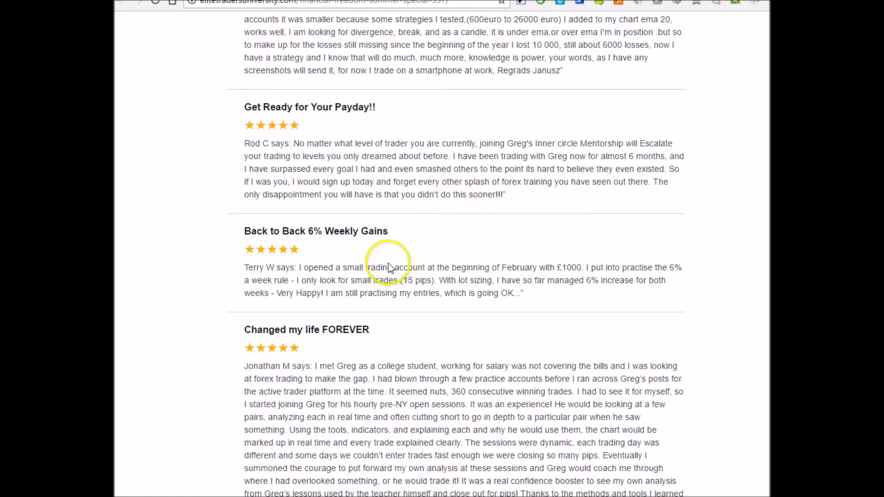
{"action": "scroll", "coordinate": [390, 261], "scroll_direction": "down", "scroll_amount": 5}
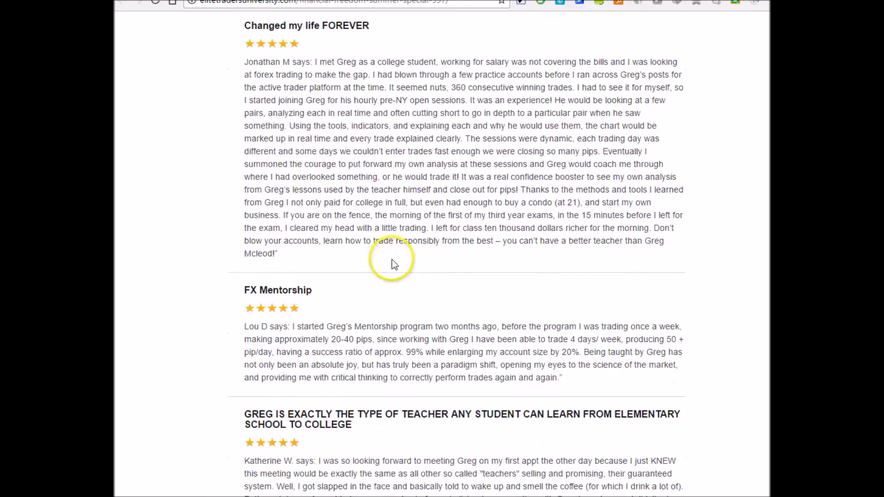
{"action": "scroll", "coordinate": [394, 262], "scroll_direction": "down", "scroll_amount": 8}
{"action": "scroll", "coordinate": [396, 263], "scroll_direction": "down", "scroll_amount": 4}
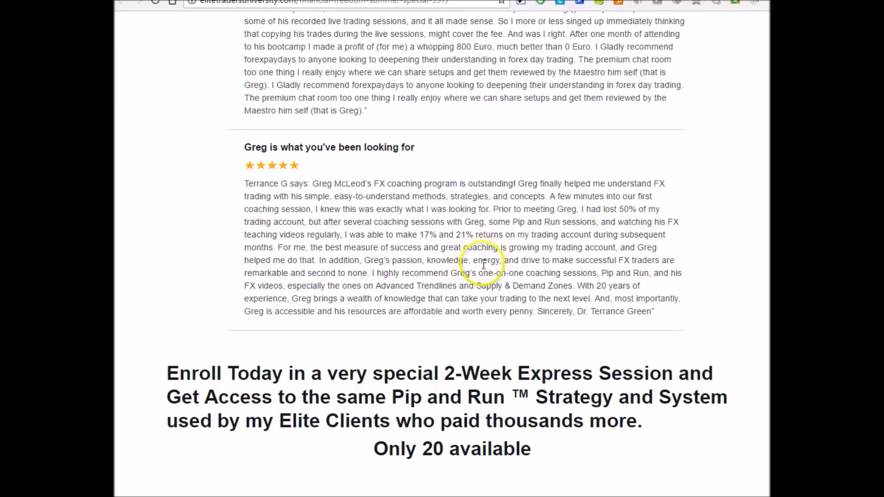
{"action": "scroll", "coordinate": [414, 217], "scroll_direction": "up", "scroll_amount": 2}
{"action": "scroll", "coordinate": [304, 104], "scroll_direction": "up", "scroll_amount": 1}
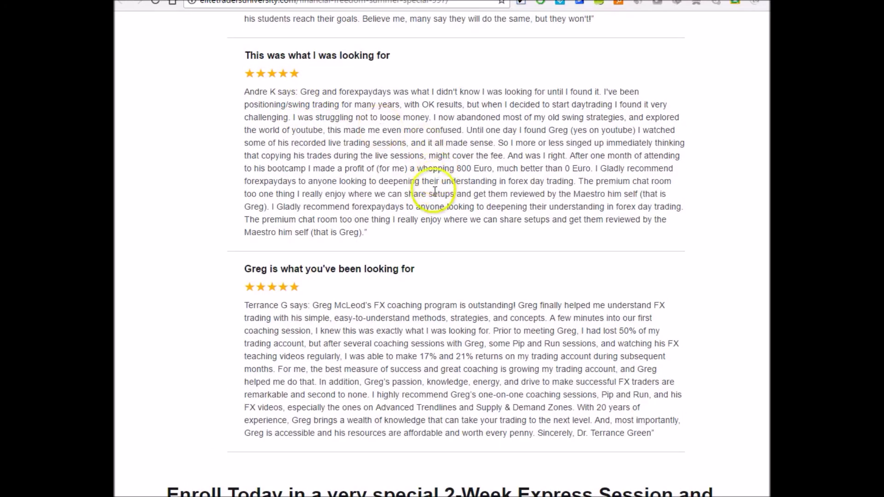
Step: Examine the 2-Week Express Session enrolment heading, the Pip and Run boot camp package image and the list of ten modules
{"action": "scroll", "coordinate": [435, 191], "scroll_direction": "down", "scroll_amount": 4}
{"action": "scroll", "coordinate": [436, 193], "scroll_direction": "down", "scroll_amount": 2}
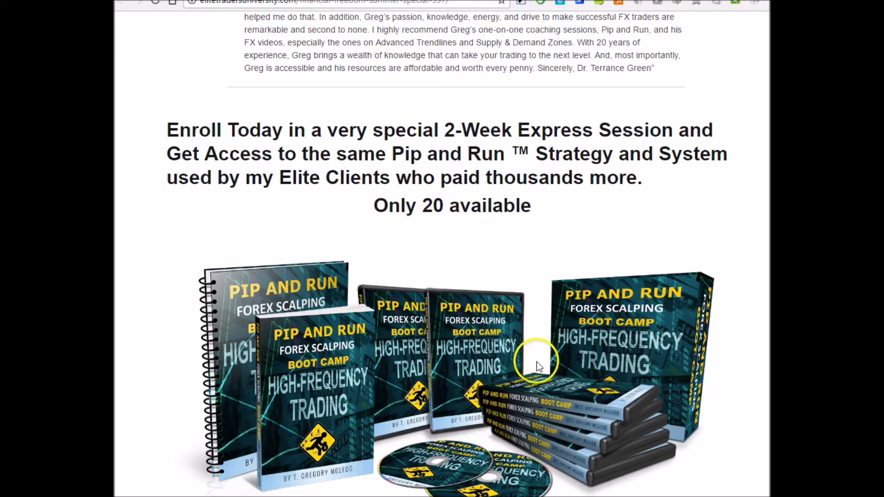
{"action": "scroll", "coordinate": [537, 357], "scroll_direction": "down", "scroll_amount": 3}
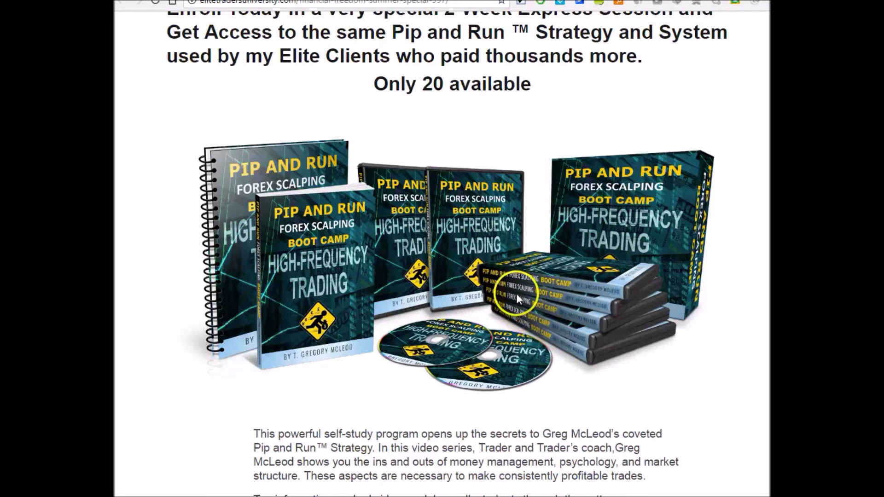
{"action": "scroll", "coordinate": [517, 297], "scroll_direction": "down", "scroll_amount": 1}
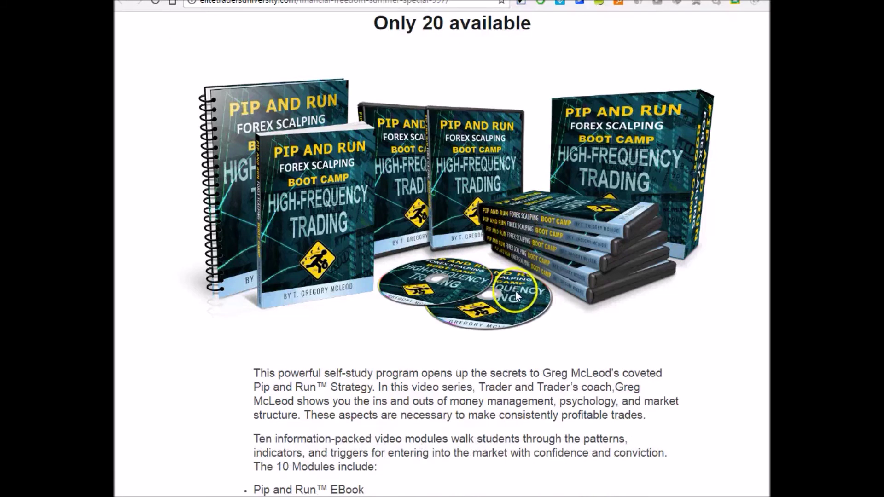
{"action": "scroll", "coordinate": [515, 295], "scroll_direction": "down", "scroll_amount": 3}
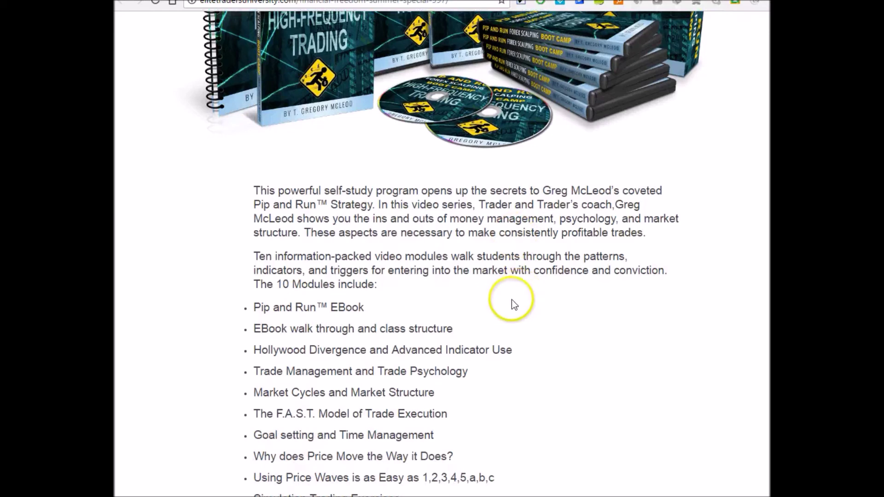
{"action": "scroll", "coordinate": [513, 299], "scroll_direction": "down", "scroll_amount": 1}
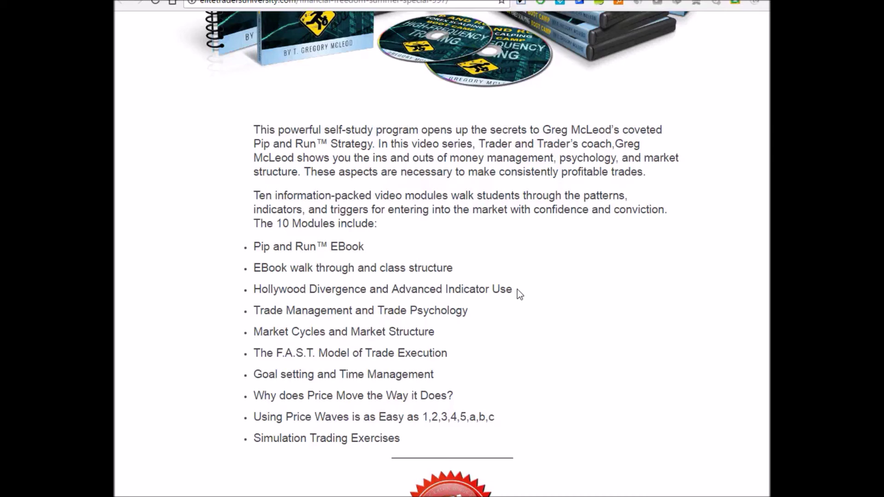
{"action": "scroll", "coordinate": [517, 289], "scroll_direction": "down", "scroll_amount": 3}
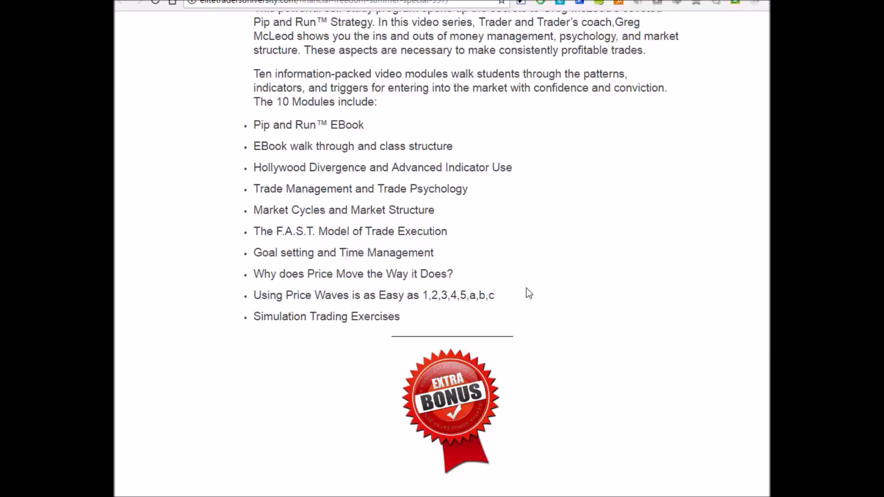
{"action": "scroll", "coordinate": [526, 289], "scroll_direction": "down", "scroll_amount": 1}
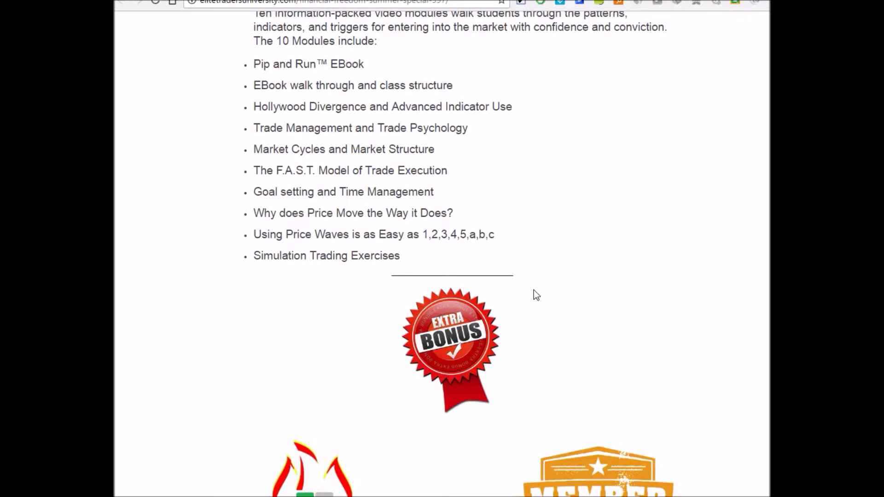
Step: Examine the Extra Bonus section with the My Forex Heatmap and Gold Level member offers and the heatmap image
{"action": "scroll", "coordinate": [541, 289], "scroll_direction": "down", "scroll_amount": 3}
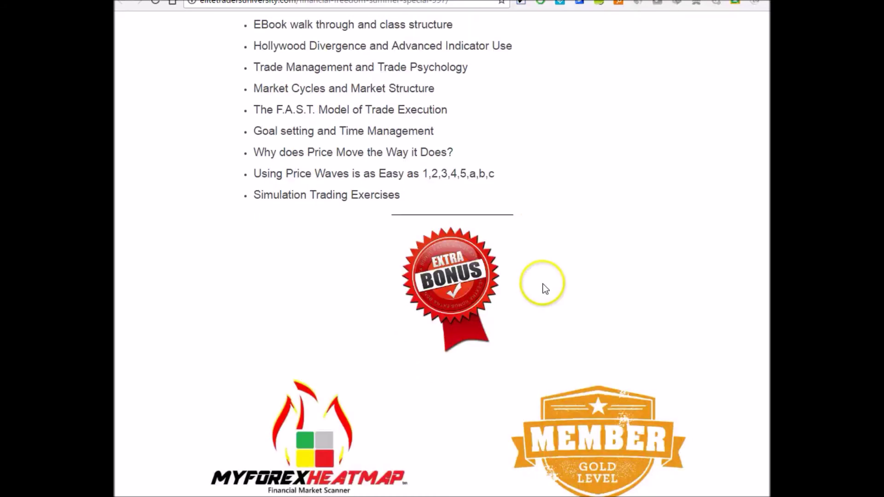
{"action": "scroll", "coordinate": [545, 288], "scroll_direction": "down", "scroll_amount": 1}
{"action": "scroll", "coordinate": [542, 284], "scroll_direction": "down", "scroll_amount": 2}
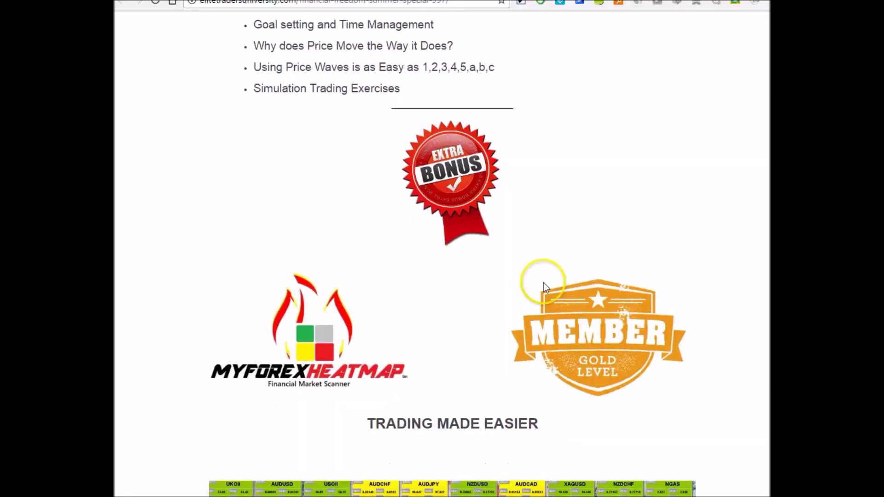
{"action": "scroll", "coordinate": [543, 283], "scroll_direction": "down", "scroll_amount": 6}
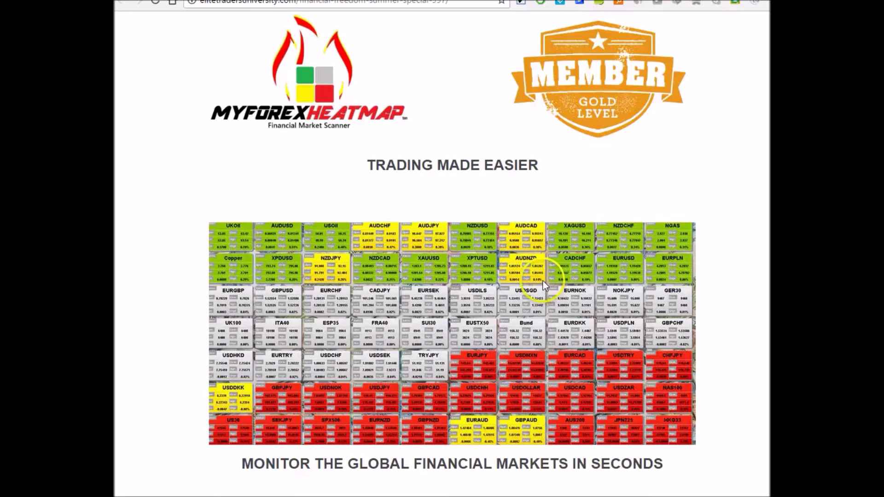
{"action": "scroll", "coordinate": [542, 281], "scroll_direction": "down", "scroll_amount": 2}
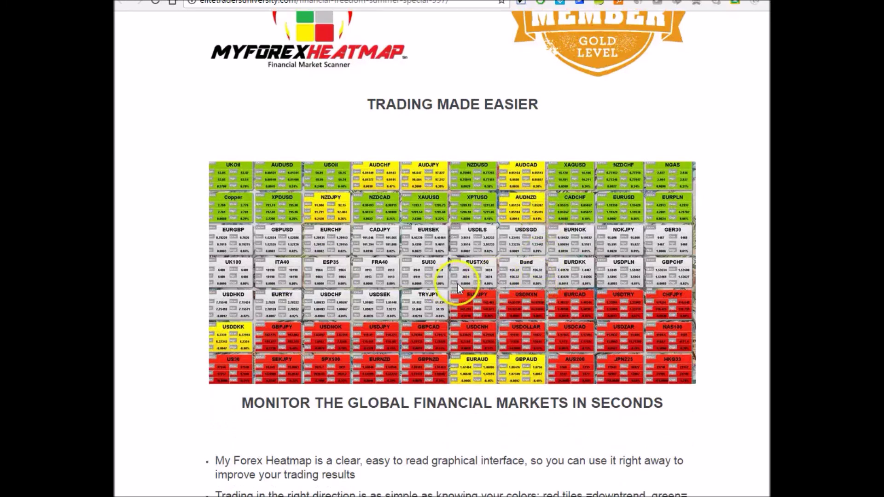
{"action": "scroll", "coordinate": [463, 282], "scroll_direction": "down", "scroll_amount": 2}
{"action": "scroll", "coordinate": [465, 281], "scroll_direction": "down", "scroll_amount": 2}
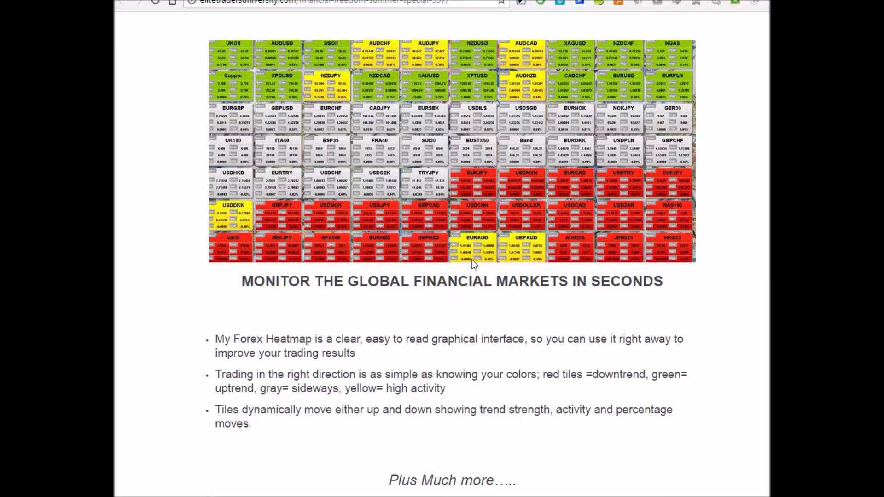
Step: Review the heatmap's green, gray and red tiles with their descriptions, and the Extra Bonus value list under "Plus Much more"
{"action": "left_click", "coordinate": [350, 38]}
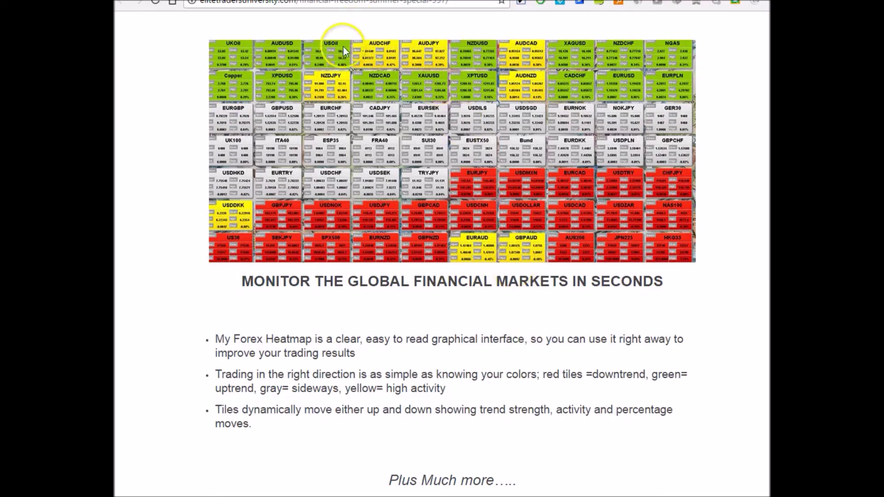
{"action": "left_click", "coordinate": [369, 93]}
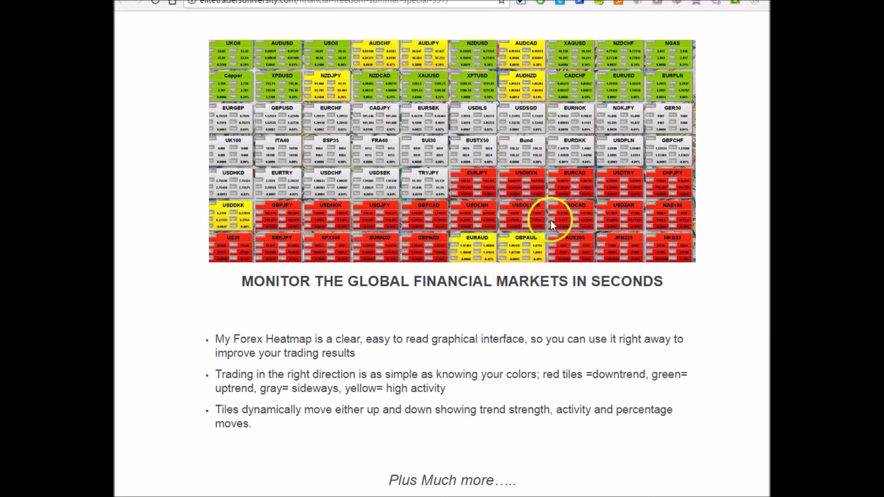
{"action": "left_click", "coordinate": [434, 157]}
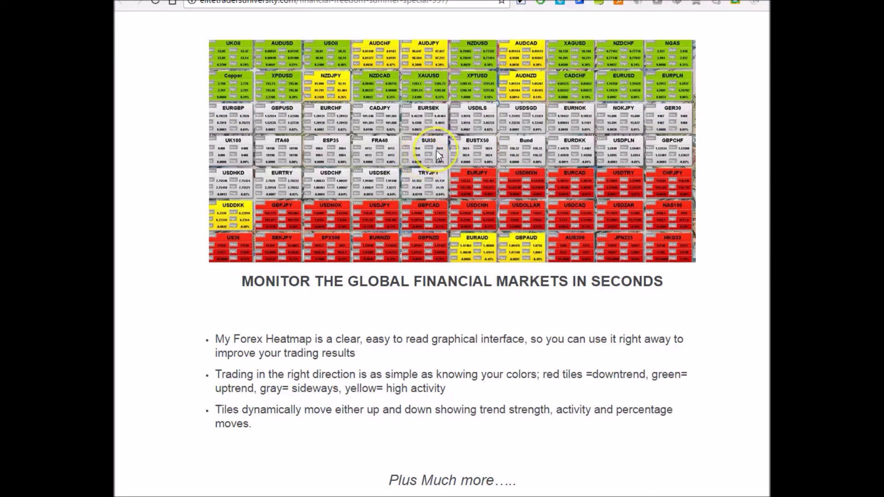
{"action": "scroll", "coordinate": [444, 164], "scroll_direction": "down", "scroll_amount": 3}
{"action": "scroll", "coordinate": [442, 166], "scroll_direction": "up", "scroll_amount": 3}
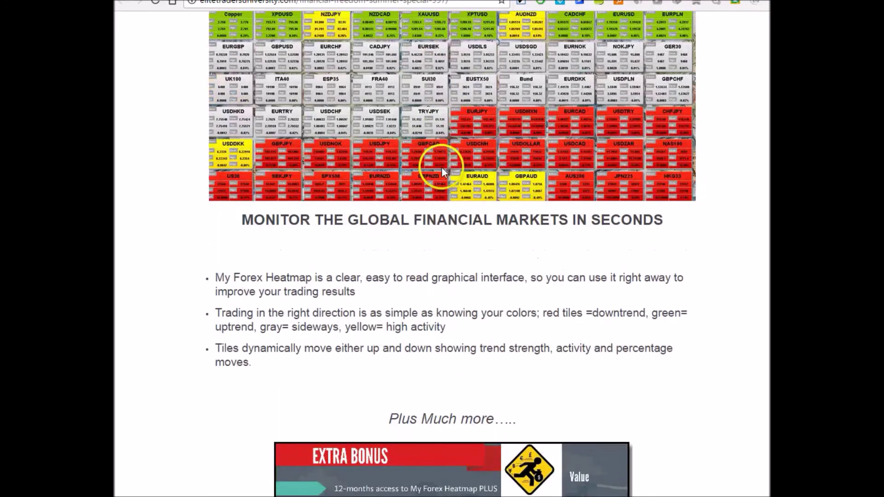
{"action": "scroll", "coordinate": [441, 167], "scroll_direction": "down", "scroll_amount": 2}
{"action": "scroll", "coordinate": [441, 170], "scroll_direction": "down", "scroll_amount": 5}
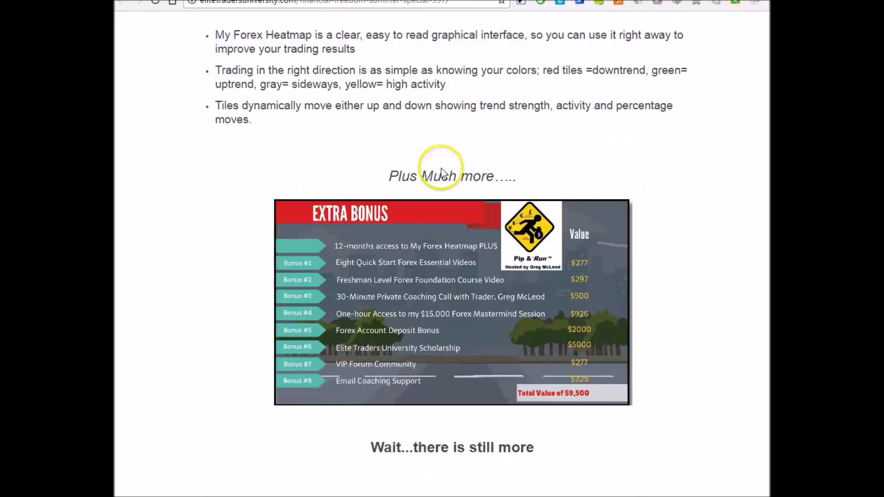
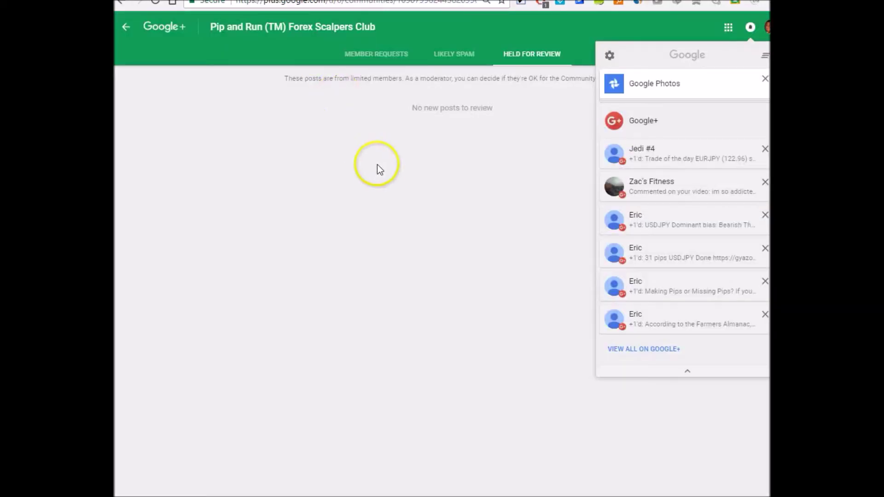
Step: Return to the Pip and Run (TM) Forex Scalpers Club feed on Google+ and browse its Trade of the Day and discussion posts
{"action": "left_click", "coordinate": [453, 129]}
{"action": "left_click", "coordinate": [126, 28]}
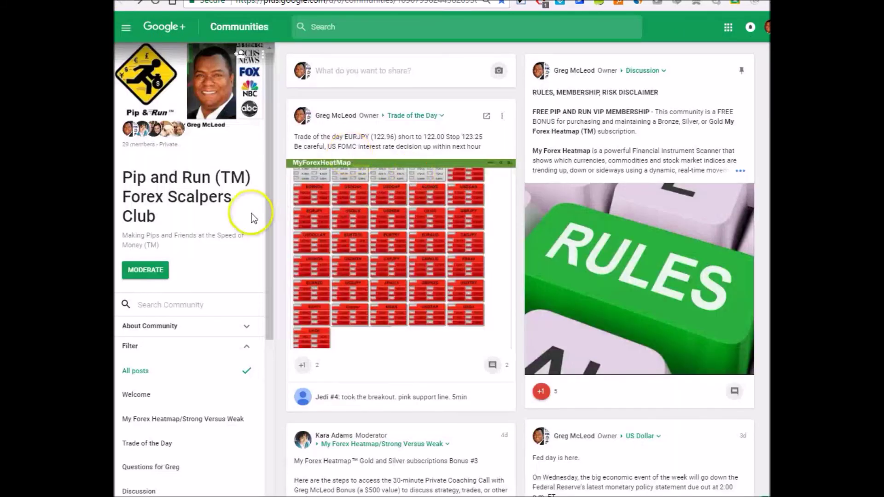
{"action": "scroll", "coordinate": [319, 244], "scroll_direction": "down", "scroll_amount": 10}
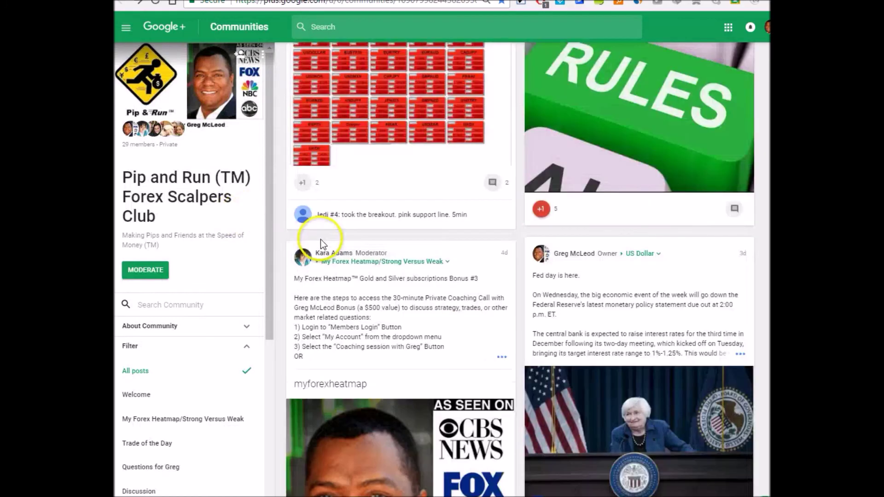
{"action": "scroll", "coordinate": [324, 238], "scroll_direction": "down", "scroll_amount": 15}
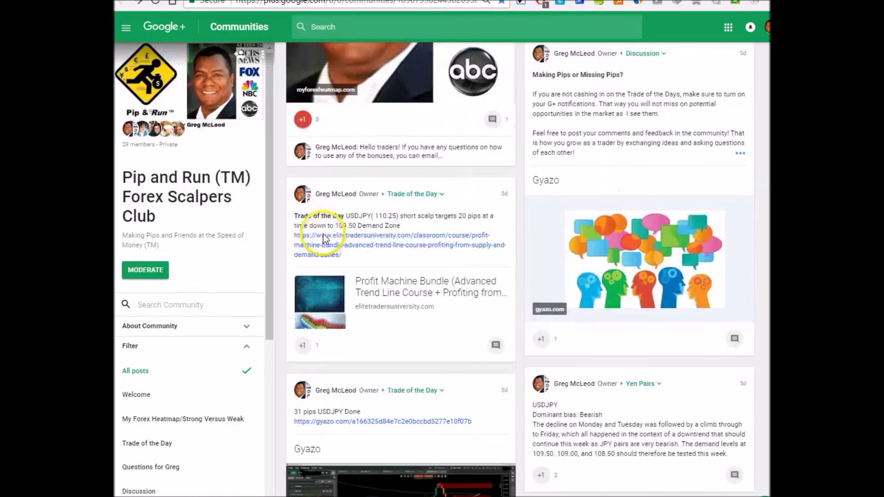
{"action": "scroll", "coordinate": [325, 238], "scroll_direction": "down", "scroll_amount": 12}
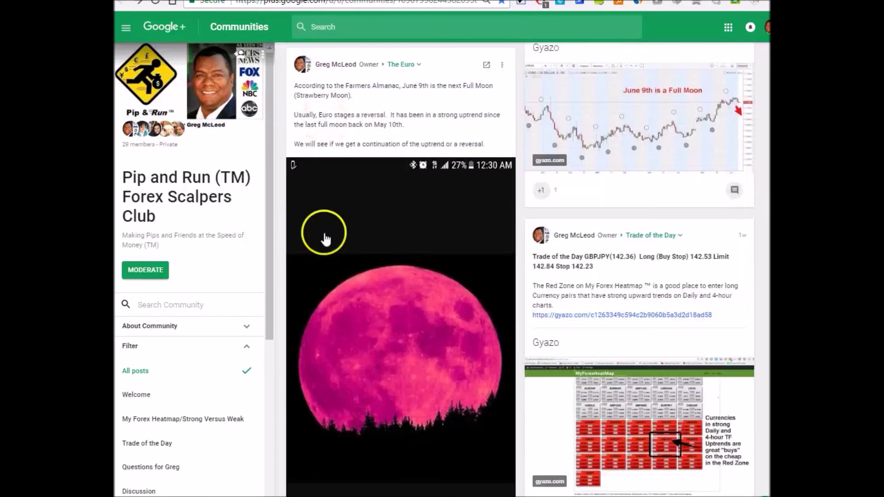
{"action": "scroll", "coordinate": [325, 238], "scroll_direction": "down", "scroll_amount": 10}
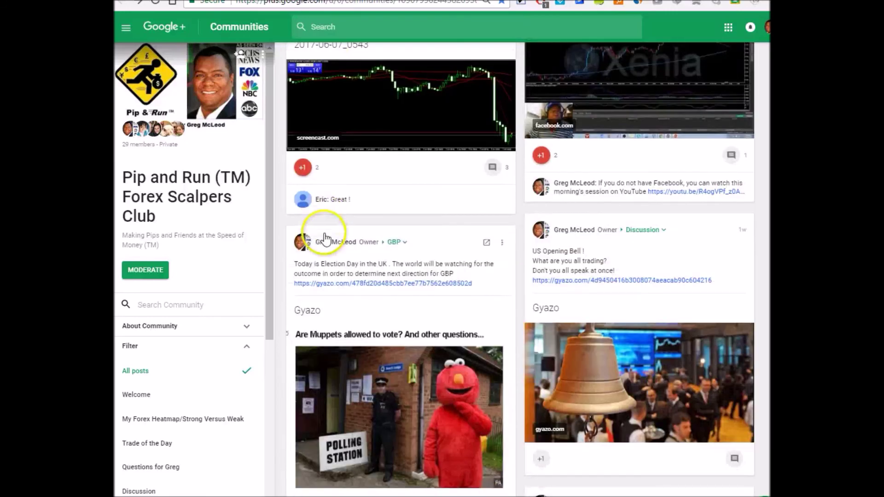
{"action": "scroll", "coordinate": [324, 238], "scroll_direction": "down", "scroll_amount": 12}
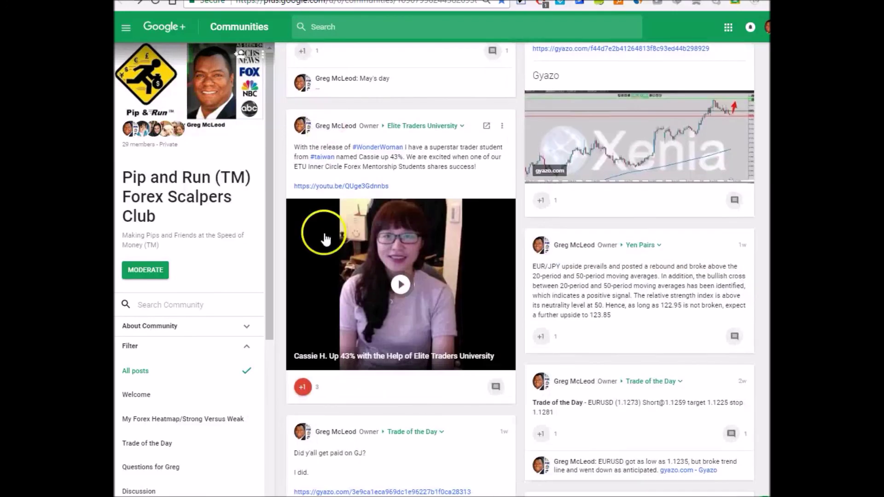
{"action": "scroll", "coordinate": [325, 235], "scroll_direction": "down", "scroll_amount": 10}
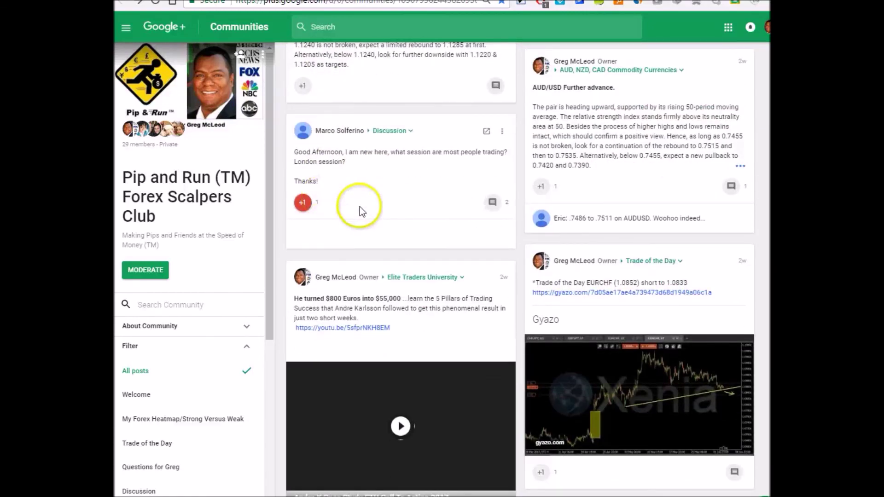
{"action": "scroll", "coordinate": [494, 251], "scroll_direction": "up", "scroll_amount": 4}
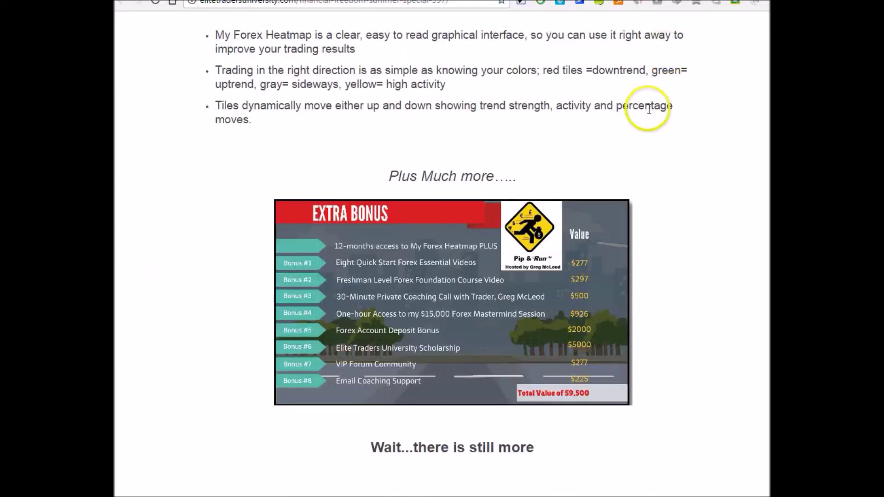
Step: On the course page, examine the Complete Trader's Checklist and the Compound Interest and Withdrawal Spreadsheet below the Extra Bonus list
{"action": "scroll", "coordinate": [650, 111], "scroll_direction": "down", "scroll_amount": 4}
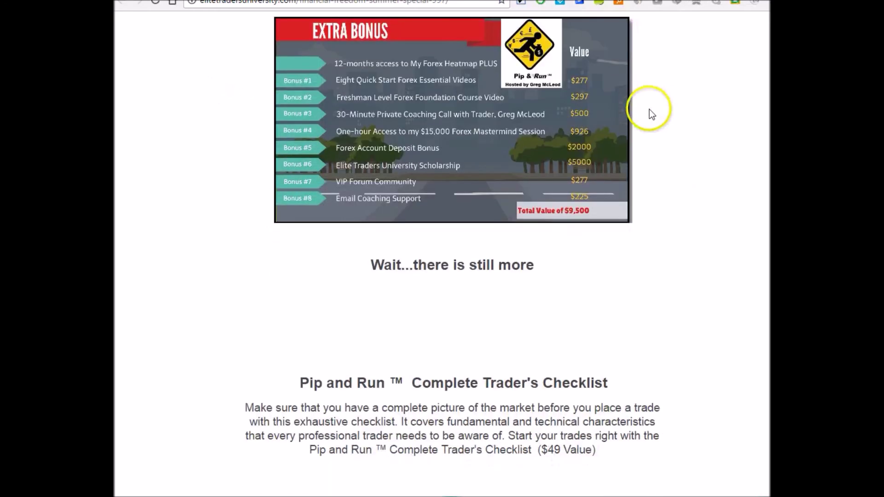
{"action": "scroll", "coordinate": [649, 109], "scroll_direction": "down", "scroll_amount": 3}
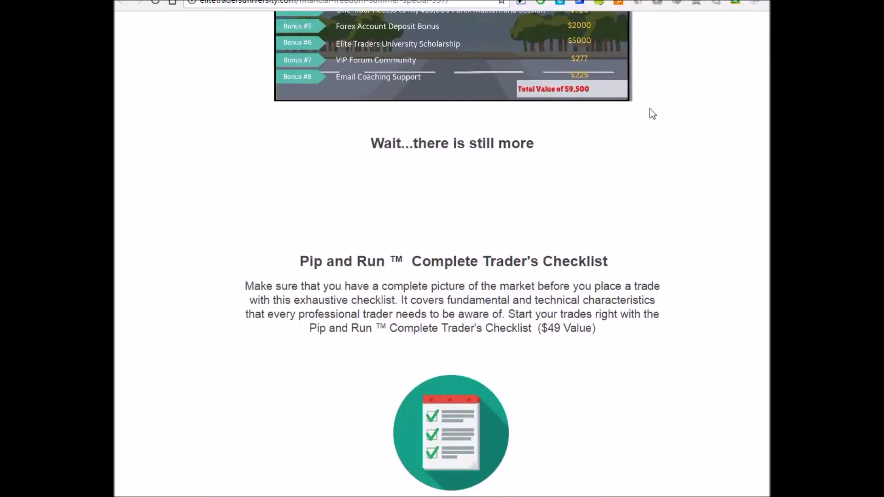
{"action": "scroll", "coordinate": [650, 108], "scroll_direction": "down", "scroll_amount": 3}
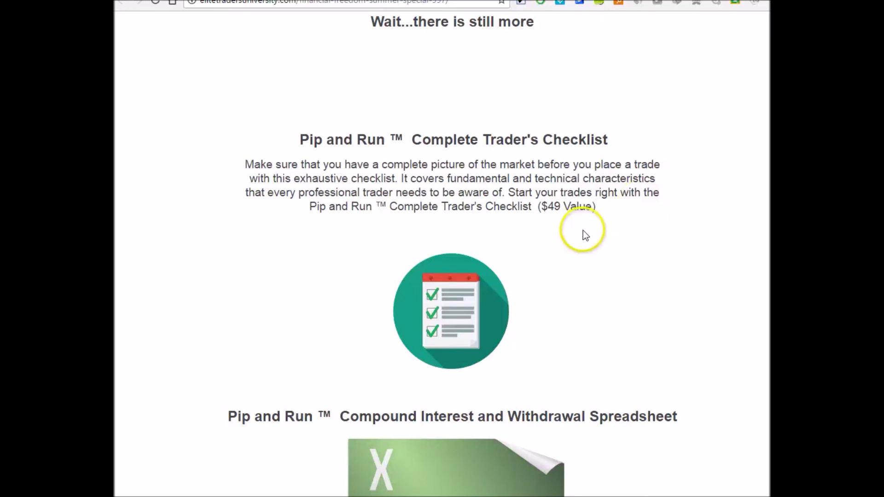
{"action": "scroll", "coordinate": [559, 282], "scroll_direction": "down", "scroll_amount": 5}
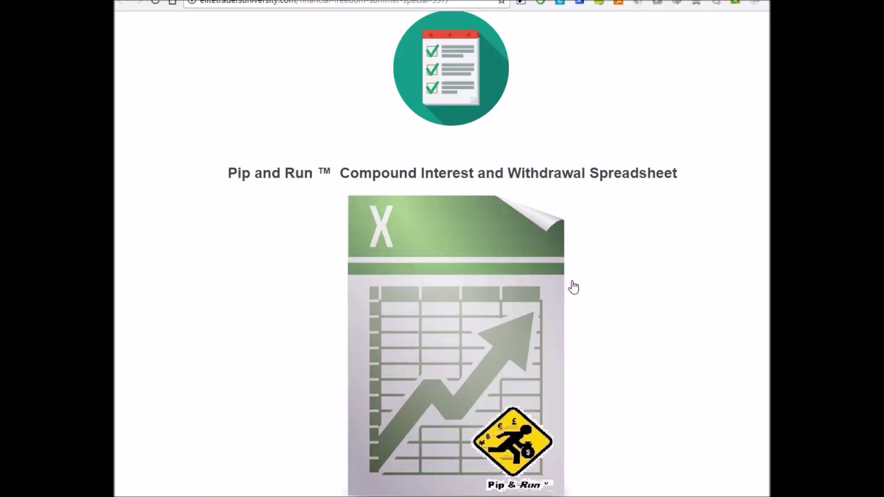
{"action": "scroll", "coordinate": [572, 286], "scroll_direction": "down", "scroll_amount": 4}
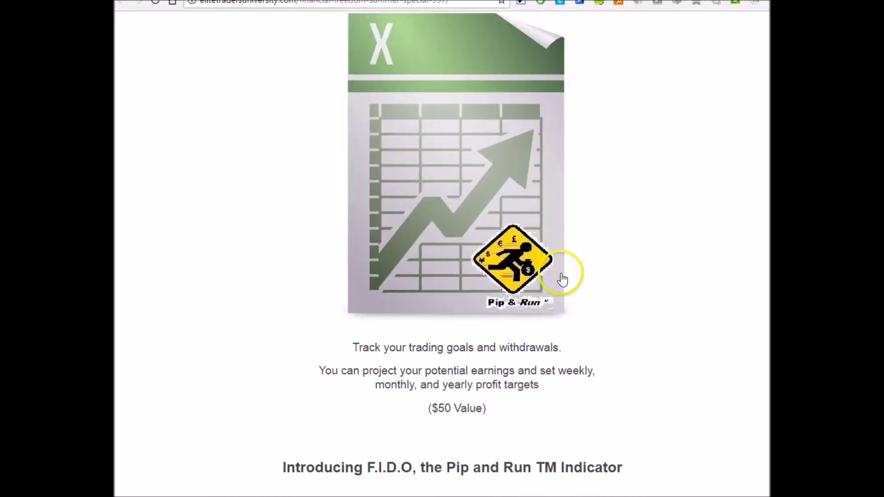